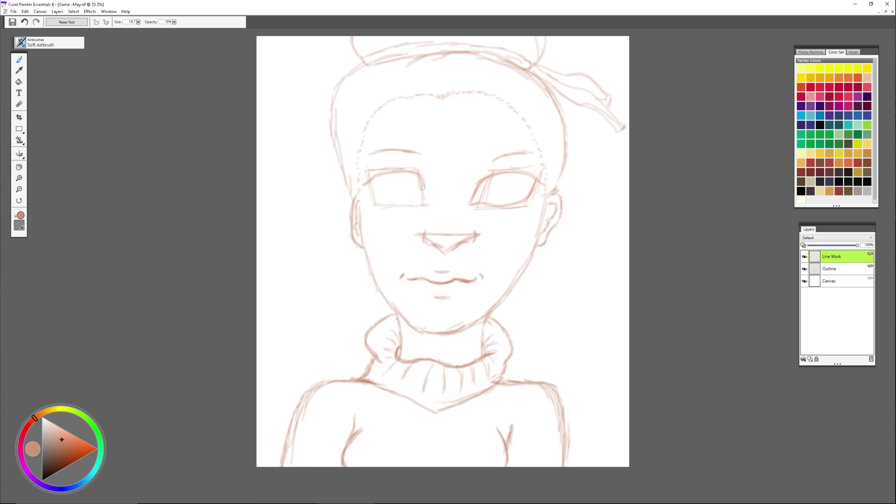
Step: Finish outlining the eyes, shade both eye whites light grey with the Soft Airbrush, and blend them with Just Add Water
mouse_move(428, 202)
mouse_down()
mouse_move(400, 204)
mouse_move(374, 189)
mouse_up()
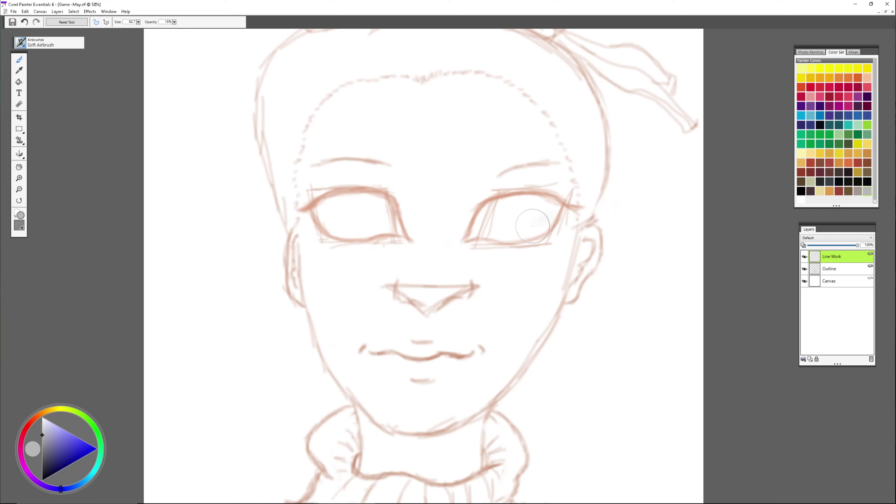
drag(533, 226, 508, 219)
mouse_move(335, 212)
mouse_down()
mouse_move(344, 200)
mouse_move(356, 219)
mouse_move(340, 210)
mouse_move(350, 207)
mouse_up()
click(49, 42)
click(47, 162)
click(106, 134)
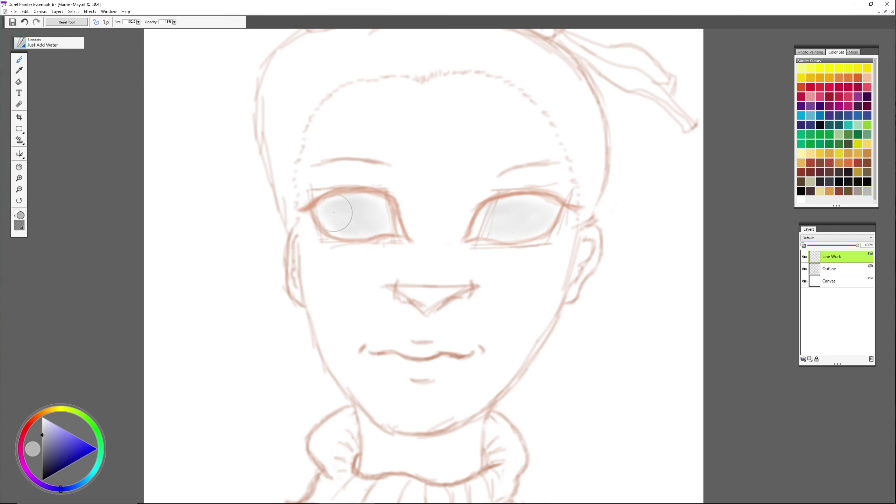
Step: Paint a light skin-tone reference swatch beside the head with the Soft Airbrush
click(19, 71)
click(49, 43)
drag(177, 197, 215, 169)
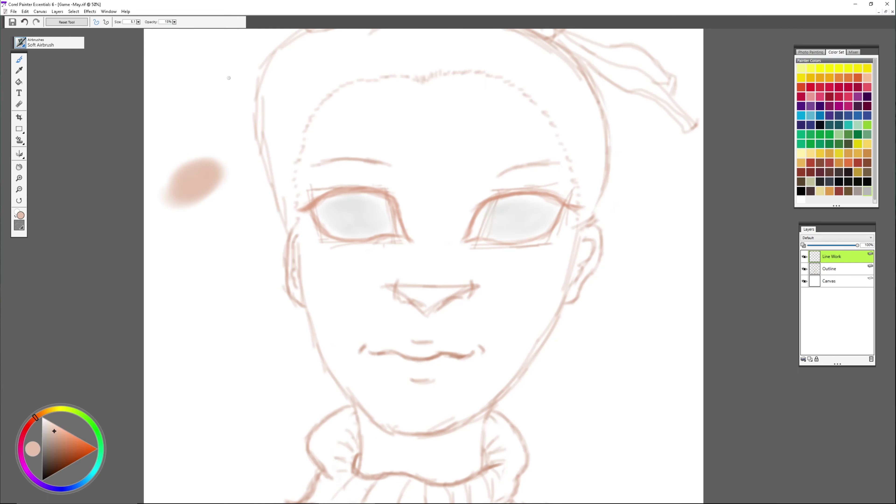
Step: Paint a dark blue iris with a darker pupil area in each eye
click(821, 125)
mouse_move(374, 200)
mouse_down()
mouse_move(351, 208)
mouse_move(348, 197)
mouse_move(349, 215)
mouse_up()
mouse_move(534, 203)
mouse_down()
mouse_move(524, 218)
mouse_move(515, 208)
mouse_move(529, 212)
mouse_move(510, 218)
mouse_up()
click(64, 462)
drag(357, 208, 340, 200)
Step: Blend both irises with Just Add Water and add lighter blue tones to them with the Soft Airbrush
click(49, 42)
click(46, 101)
click(116, 129)
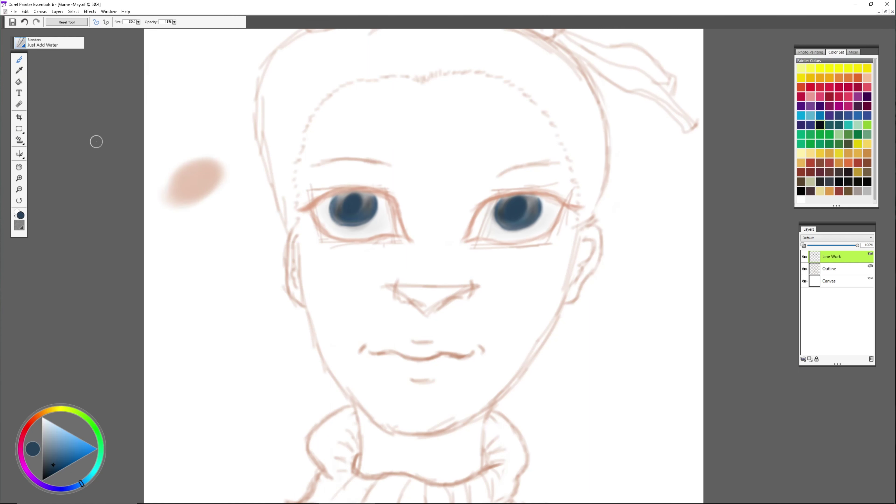
mouse_move(357, 221)
mouse_down()
mouse_move(348, 198)
mouse_move(361, 211)
mouse_up()
drag(521, 210, 502, 216)
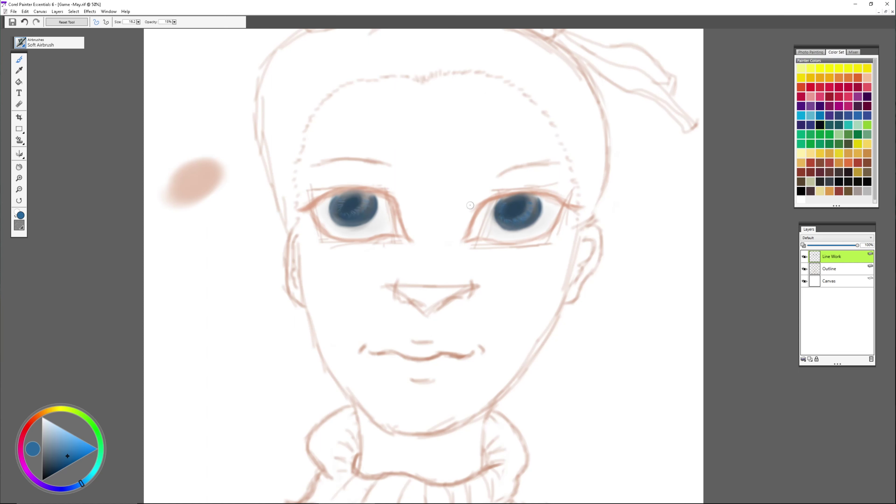
Step: Sample dark blue from the iris, deepen both pupils, and smooth them with the Just Add Water blender
scroll(470, 205, right, 2)
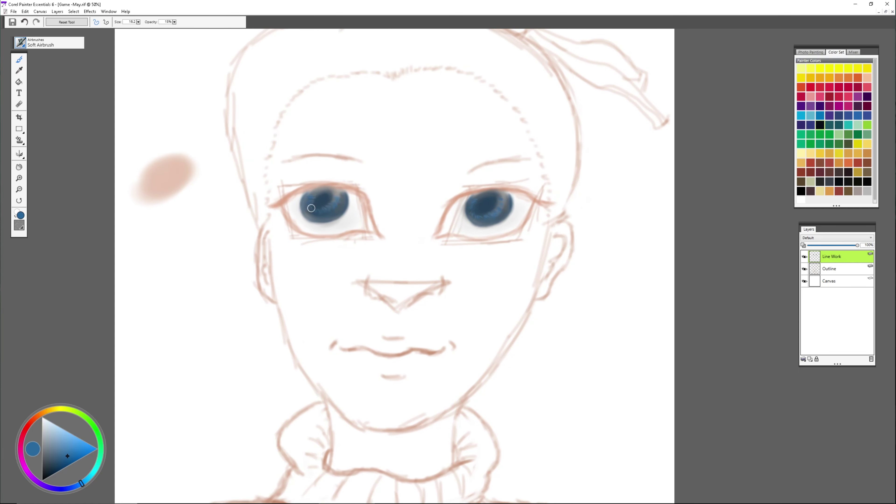
alt+click(324, 205)
click(49, 42)
click(73, 100)
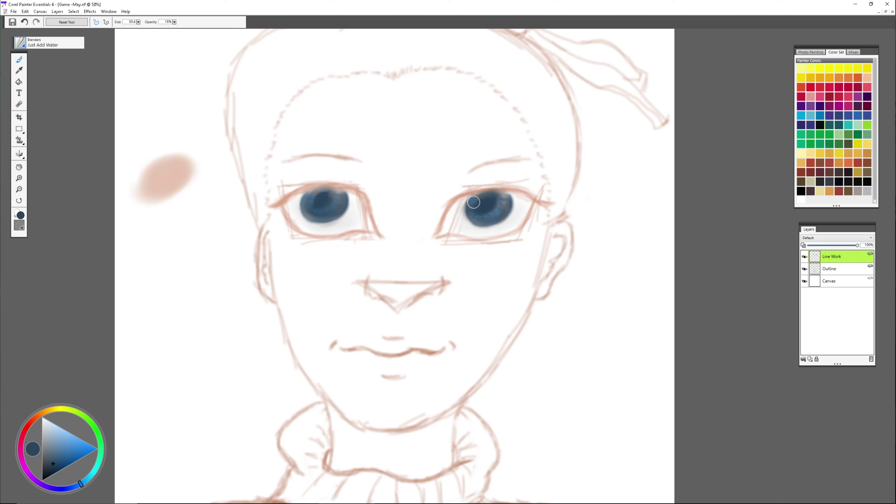
Step: Add maroon and brown flecks of reflected colour to both irises with a smaller Soft Airbrush
click(49, 42)
click(53, 60)
key(bracketleft)
key(bracketleft)
key(bracketleft)
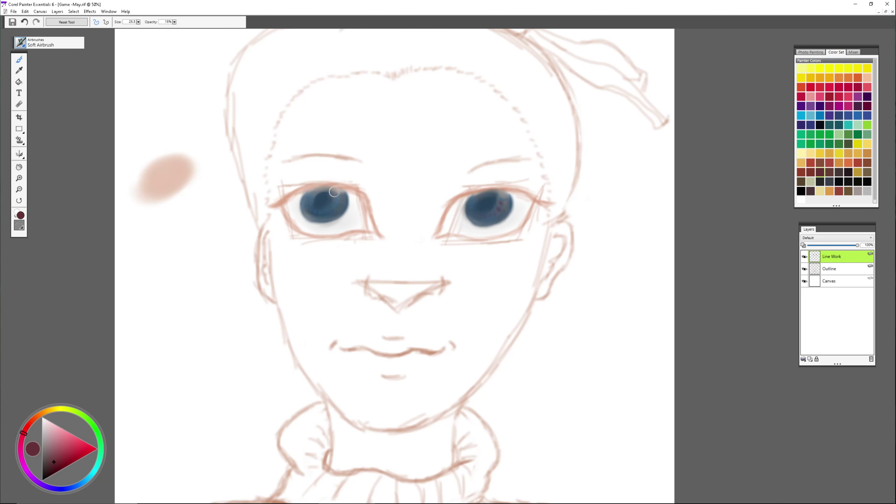
click(868, 163)
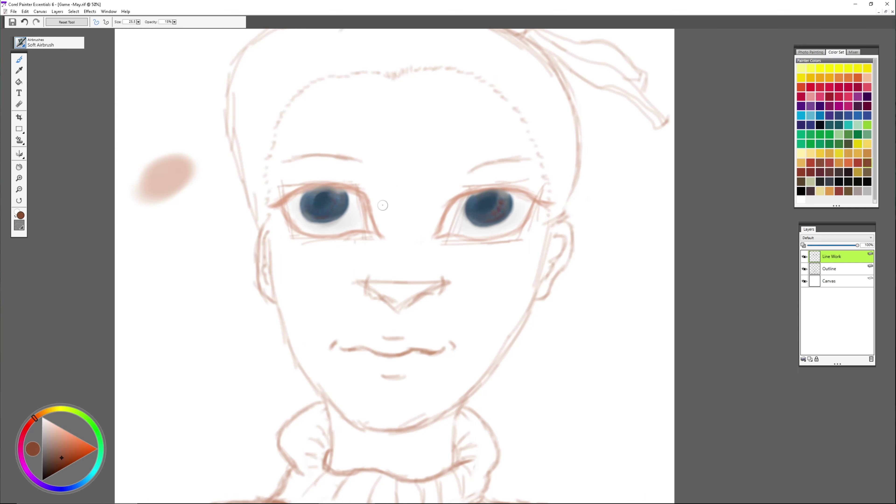
Step: Sample the iris's dark blue again and deepen the pupils and iris edges, blending in the coloured flecks
key(slash)
key(slash)
alt+click(330, 212)
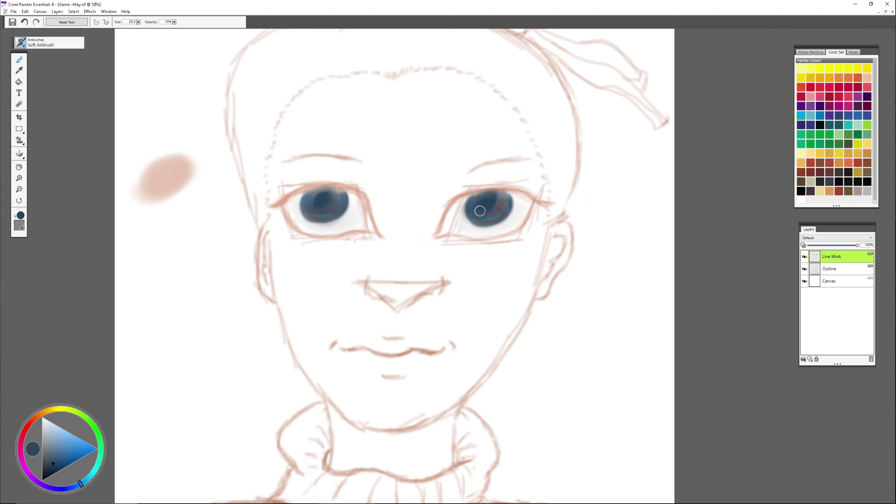
drag(139, 22, 153, 36)
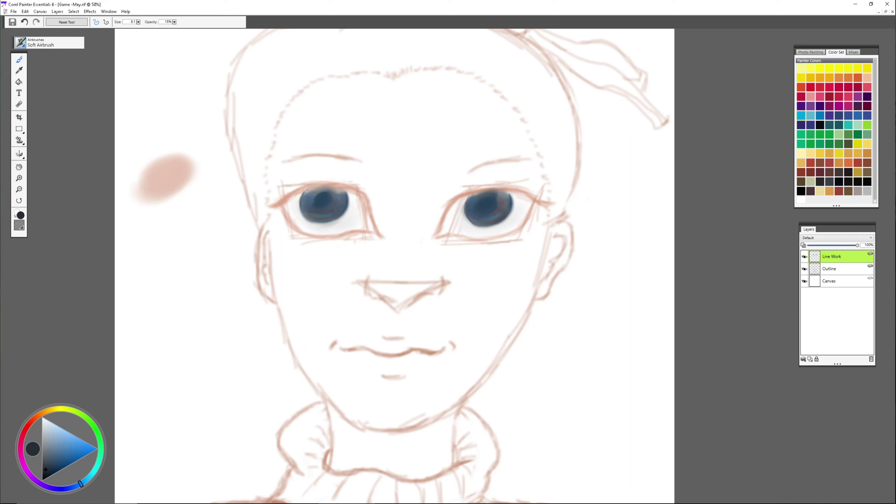
Step: Paint black upper lash lines with winged outer corners over both eyes, using the Soft Airbrush at 21% opacity
drag(138, 22, 166, 36)
click(801, 191)
mouse_move(551, 202)
mouse_down()
mouse_move(508, 190)
mouse_move(443, 213)
mouse_move(501, 189)
mouse_up()
drag(138, 22, 177, 36)
drag(174, 22, 184, 36)
drag(550, 202, 446, 207)
drag(139, 22, 159, 36)
drag(382, 238, 268, 205)
drag(272, 196, 296, 189)
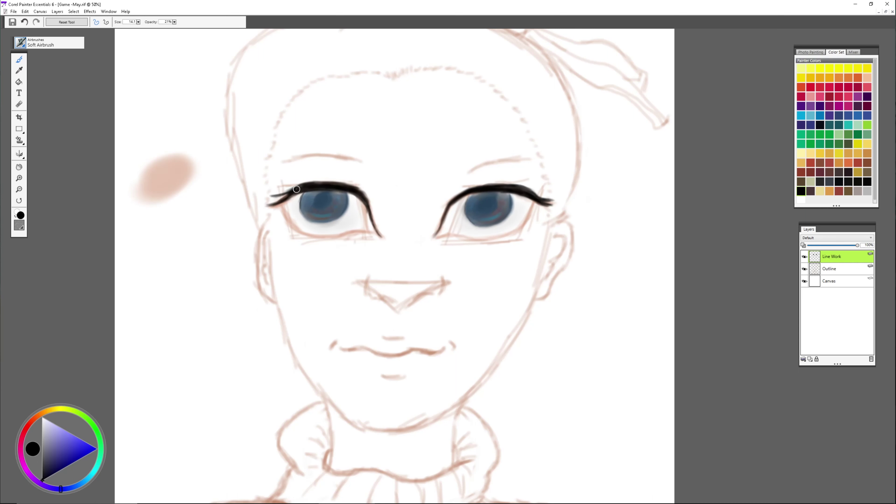
Step: Sample the light skin-tone swatch and paint over the lower eyelid lines of both eyes
alt+click(166, 177)
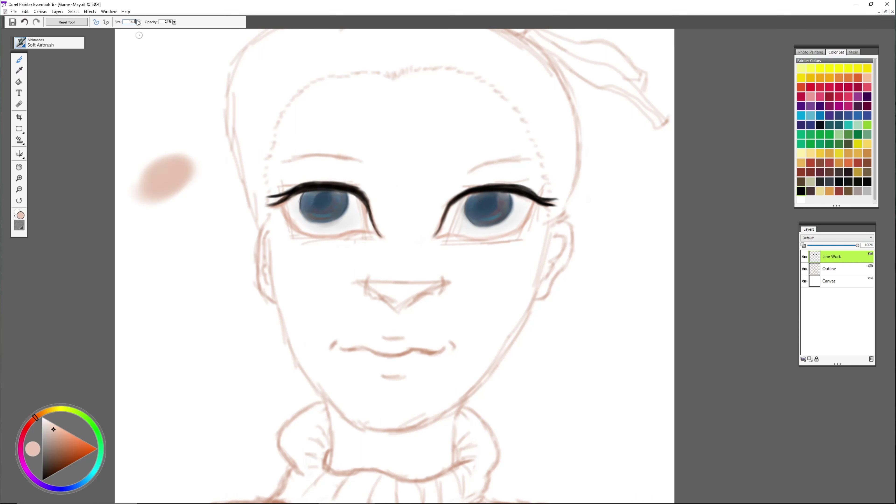
scroll(441, 235, up, 1)
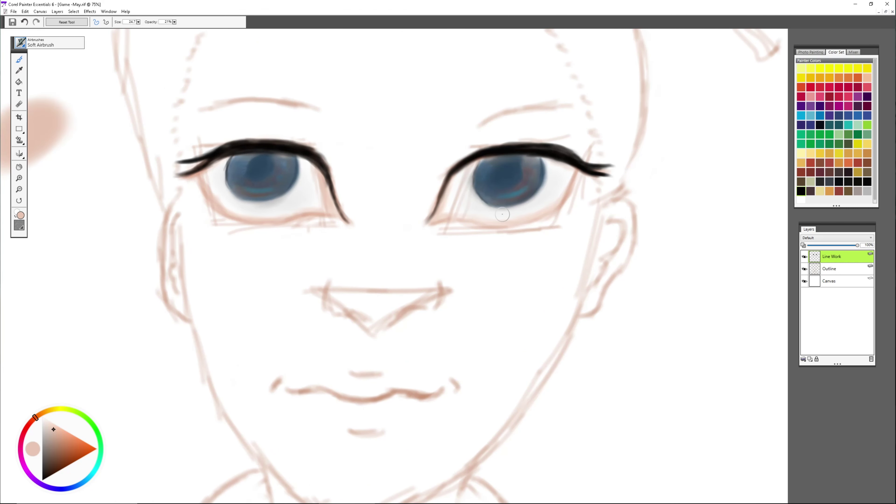
Step: Darken the upper part of both irises and eye whites with sampled iris tones and a soft black shadow
alt+click(265, 180)
key(bracketright)
alt+click(256, 185)
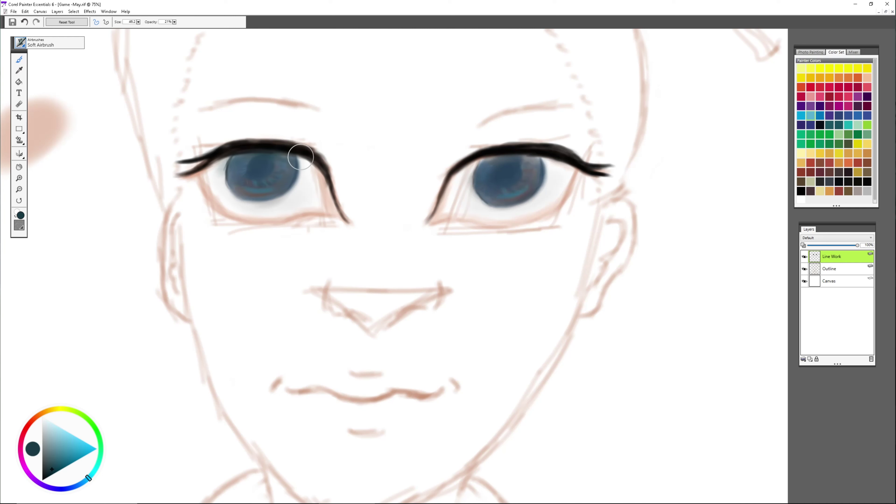
key(bracketright)
alt+click(526, 157)
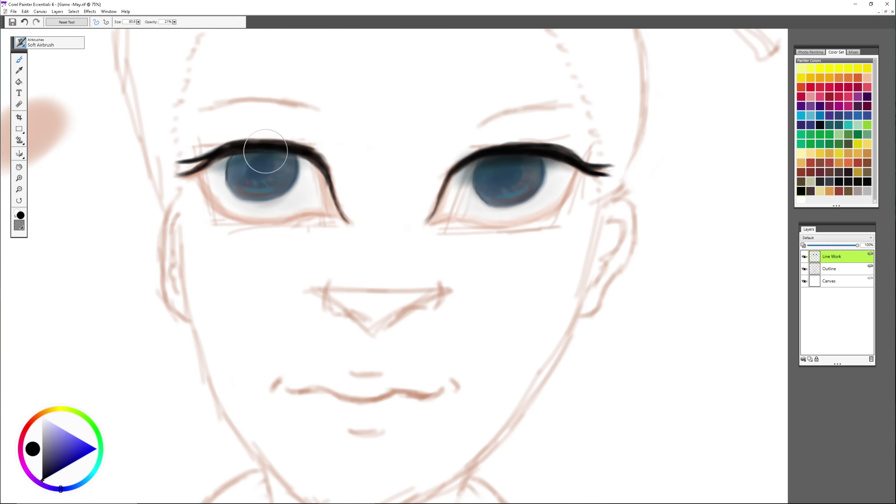
drag(237, 159, 280, 150)
Step: Refine the lower eyelids with the sampled pale skin tone and soften them with Just Add Water
alt+click(267, 217)
key(bracketleft)
key(bracketleft)
key(bracketleft)
key(bracketleft)
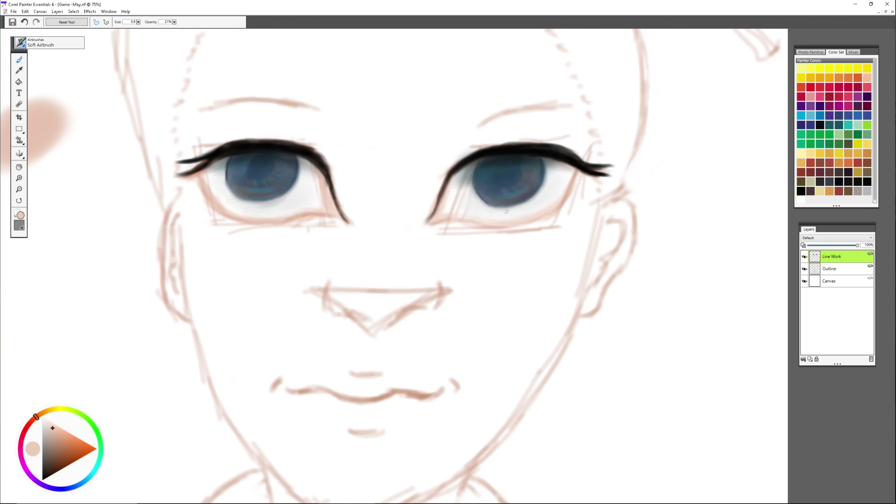
key(bracketright)
key(b)
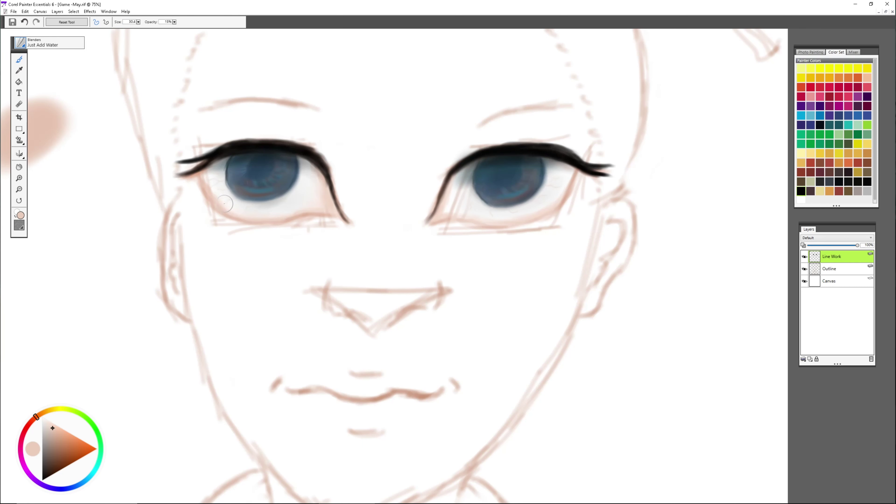
key(b)
Step: Shade and blend the inner corners of both eyes with sampled tones, and add white highlights to the irises
scroll(406, 192, up, 2)
alt+click(465, 243)
drag(465, 243, 455, 254)
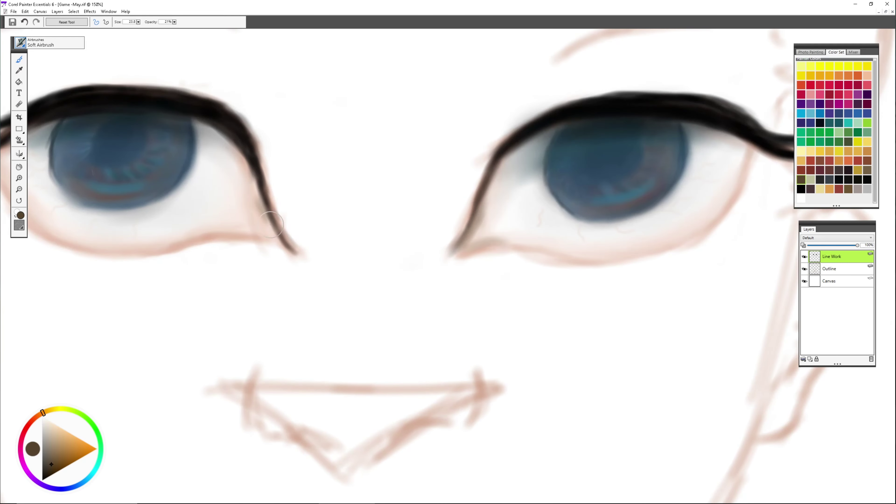
alt+click(340, 230)
key(b)
drag(261, 198, 265, 232)
key(b)
alt+click(485, 240)
drag(631, 137, 625, 138)
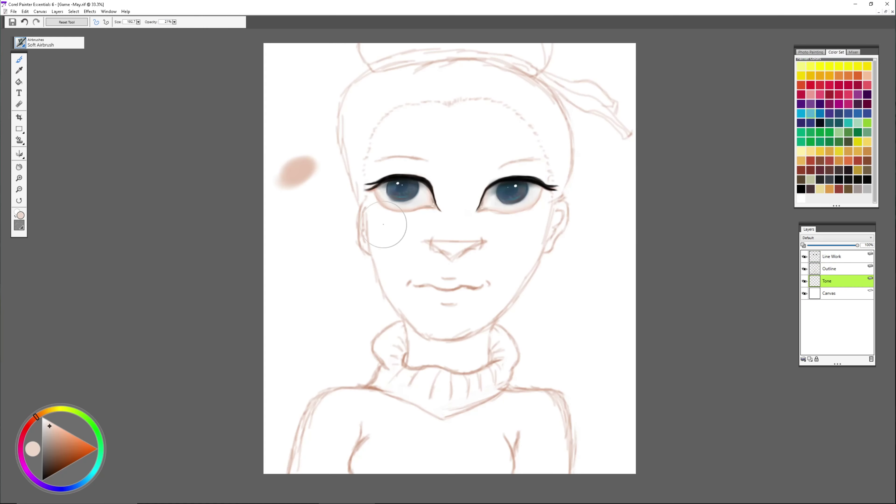
Step: Cover the face, head and neck with a pale skin base on the Tone layer using a large Soft Airbrush
drag(389, 99, 424, 170)
click(174, 22)
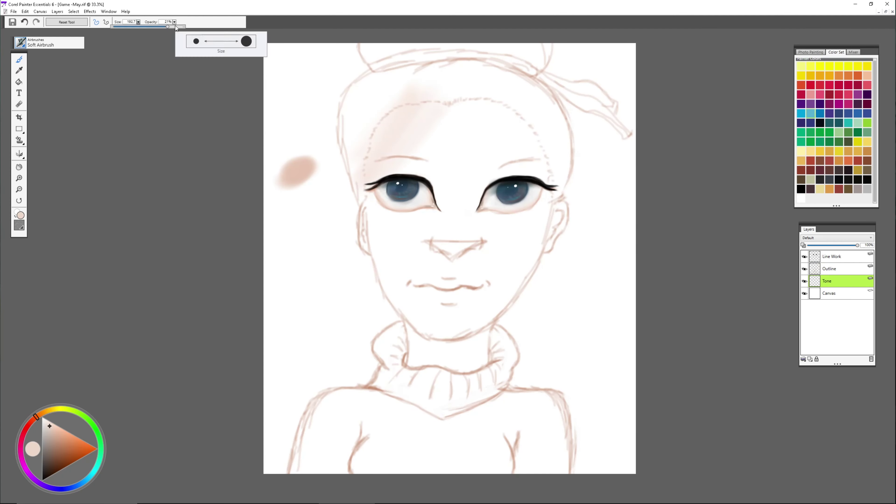
drag(441, 106, 565, 229)
mouse_move(352, 88)
mouse_down()
mouse_move(489, 355)
mouse_move(417, 368)
mouse_up()
Step: Shade the jawline, neck and nose in a darker skin tone on the Tone layer
drag(442, 335, 529, 254)
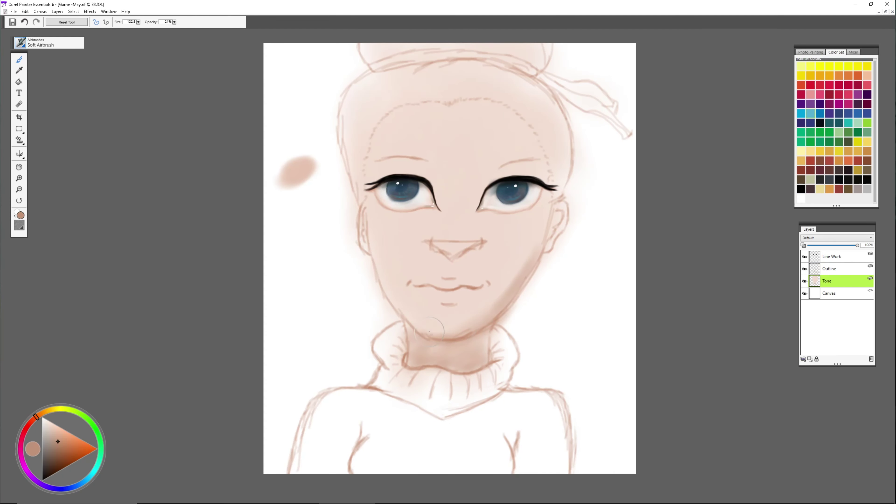
drag(381, 247, 477, 318)
drag(431, 243, 473, 247)
Step: Shade the skin beneath both eyes with a smaller Soft Airbrush
key(bracketleft)
key(bracketleft)
key(bracketleft)
key(bracketleft)
key(bracketleft)
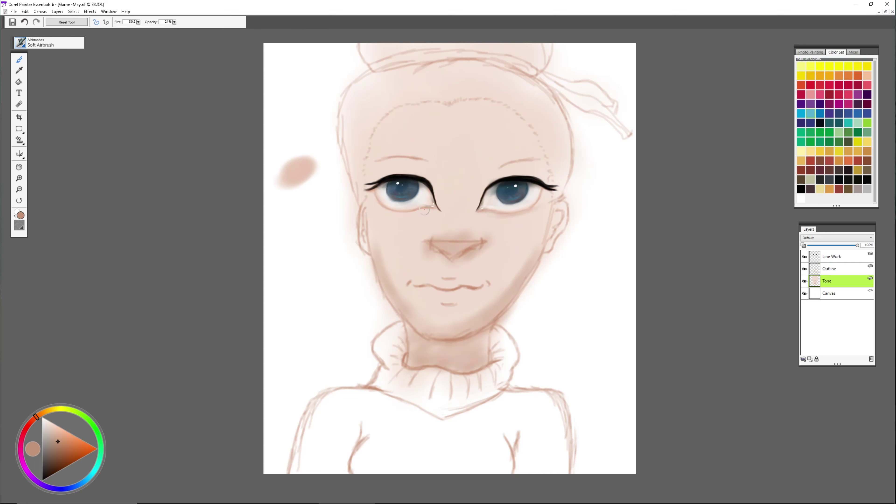
drag(526, 219, 480, 219)
drag(390, 211, 372, 207)
Step: Smooth the face and neck shading with an enlarged Just Add Water blender, and switch back to the Soft Airbrush
click(50, 43)
click(113, 99)
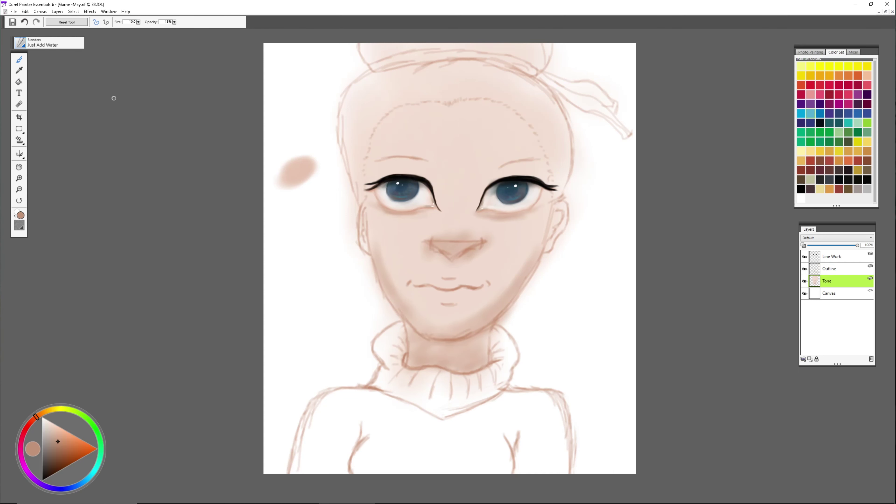
key(bracketright)
key(bracketright)
key(bracketright)
key(slash)
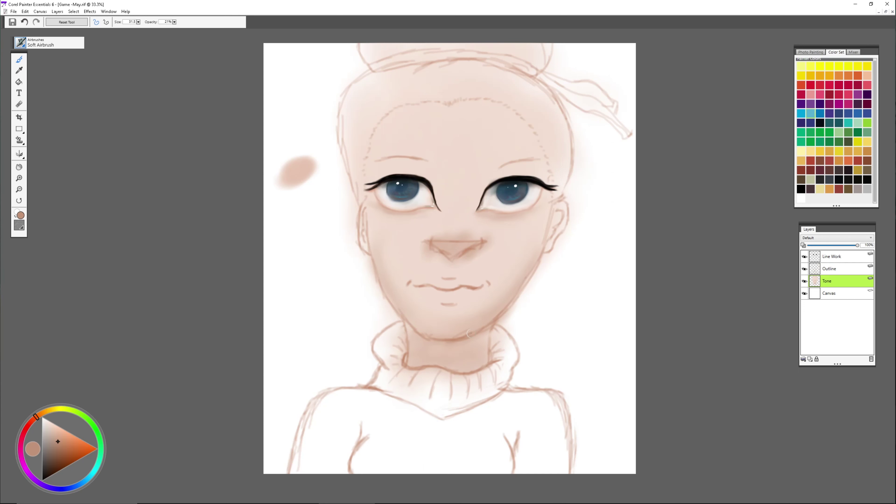
Step: Paint a brown shadow-tone swatch beside the head and darken the jawline and the ear on the swatch side
drag(296, 217, 268, 234)
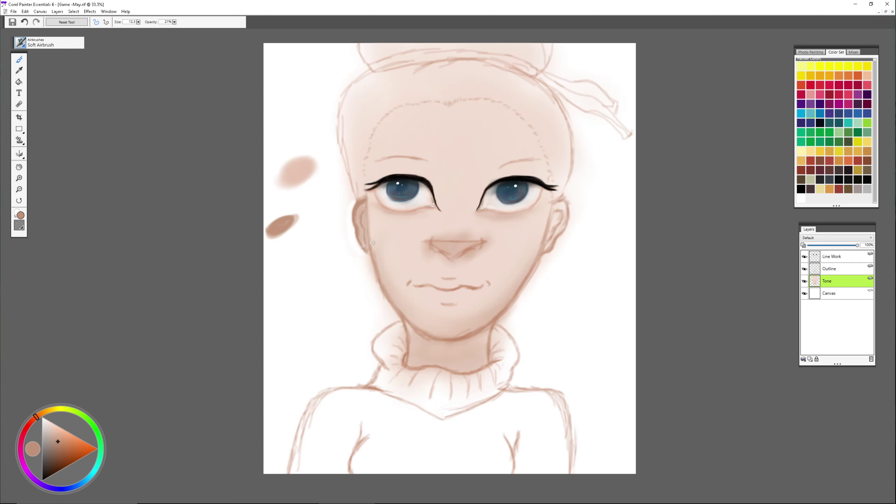
key(ctrl+plus)
key(bracketright)
key(bracketright)
key(bracketright)
Step: Replace the triangular nose sketch with curved nostrils and softly shaded nose lines on the Tone layer
drag(423, 233, 443, 248)
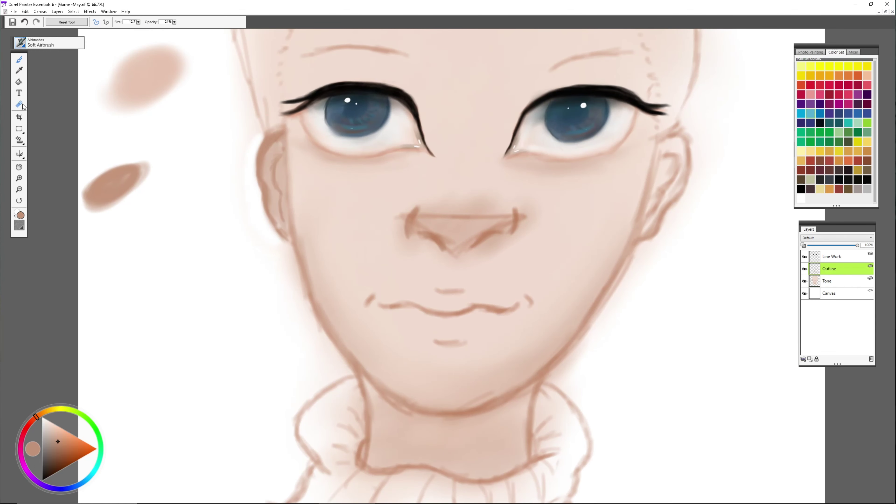
key(ctrl+z)
key(ctrl+z)
key(ctrl+minus)
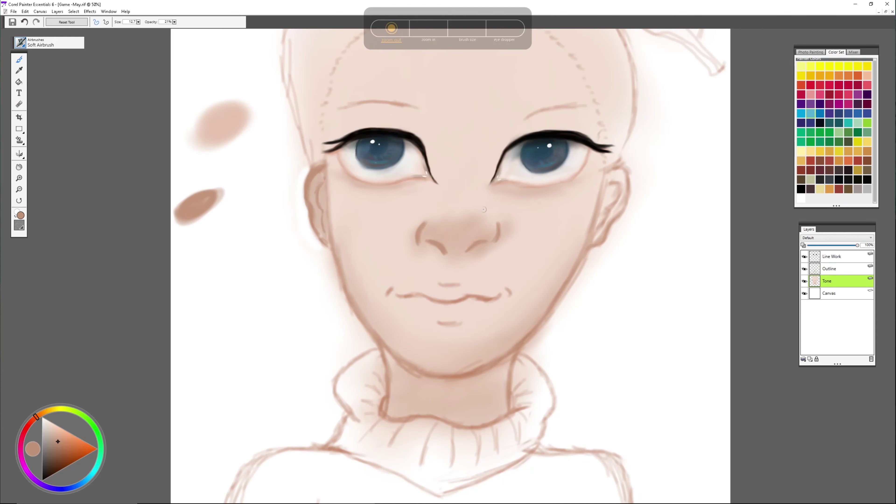
key(ctrl+minus)
key(ctrl+b)
key(ctrl+b)
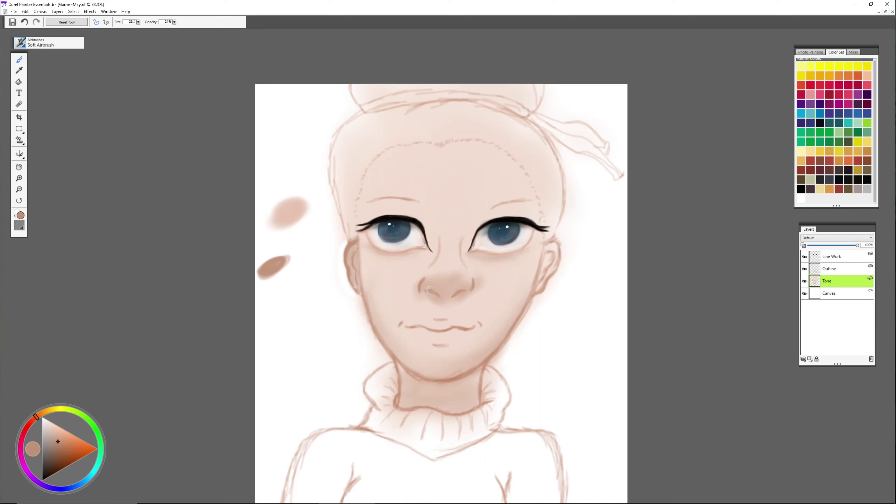
Step: Shade the nose bridge between the eyes with a larger Soft Airbrush on the Tone layer
click(833, 269)
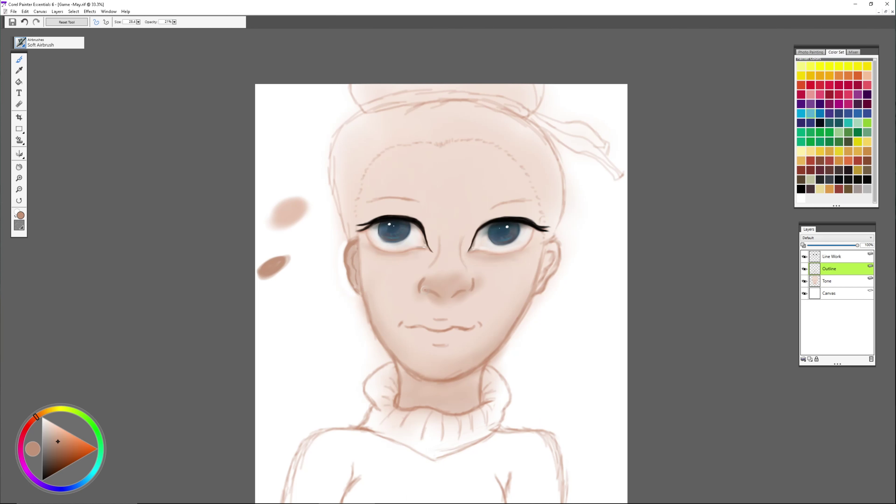
key(alt+bracketleft)
key(bracketright)
key(bracketright)
key(bracketright)
key(bracketright)
key(bracketright)
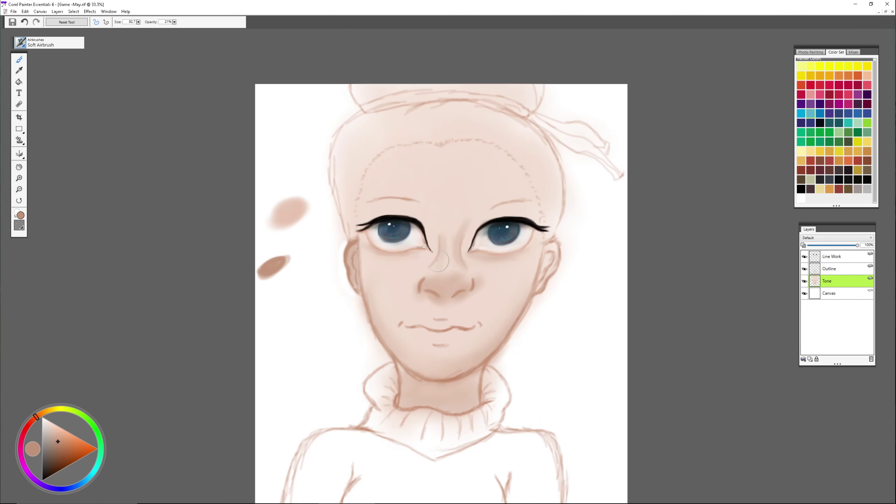
Step: Draw soft eyelid creases above both eyes running into the nose bridge with a smaller brush
key(bracketleft)
key(bracketleft)
key(bracketleft)
key(bracketleft)
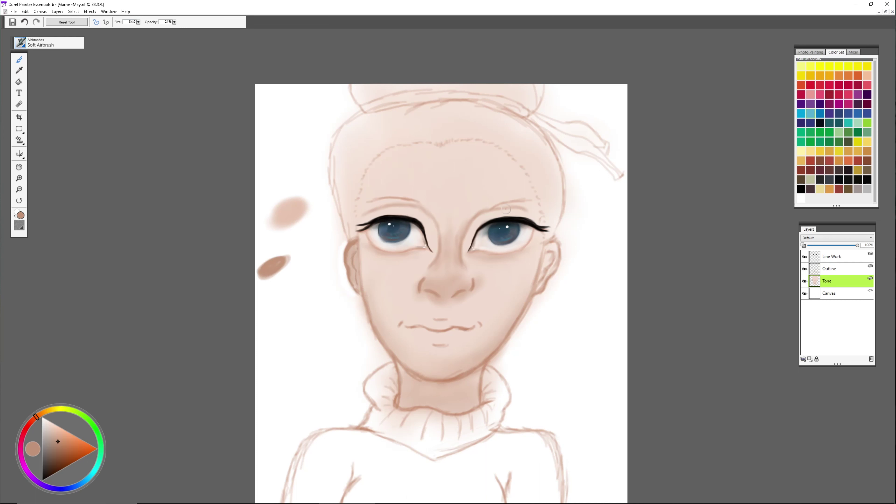
Step: Add a soft brown swatch beside the head and deepen the shadows along both sides of the nose bridge
click(296, 289)
click(138, 22)
drag(141, 26, 159, 27)
mouse_move(459, 225)
mouse_down()
mouse_move(462, 261)
mouse_move(429, 276)
mouse_up()
drag(457, 256, 465, 284)
Step: Blend the nose bridge and brow shading into the face with a large Just Add Water blender
click(49, 42)
click(149, 106)
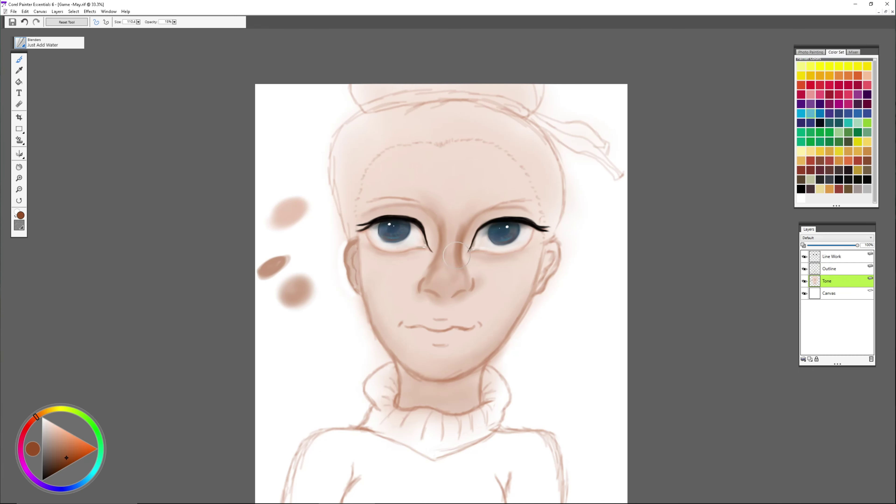
key(ctrl+plus)
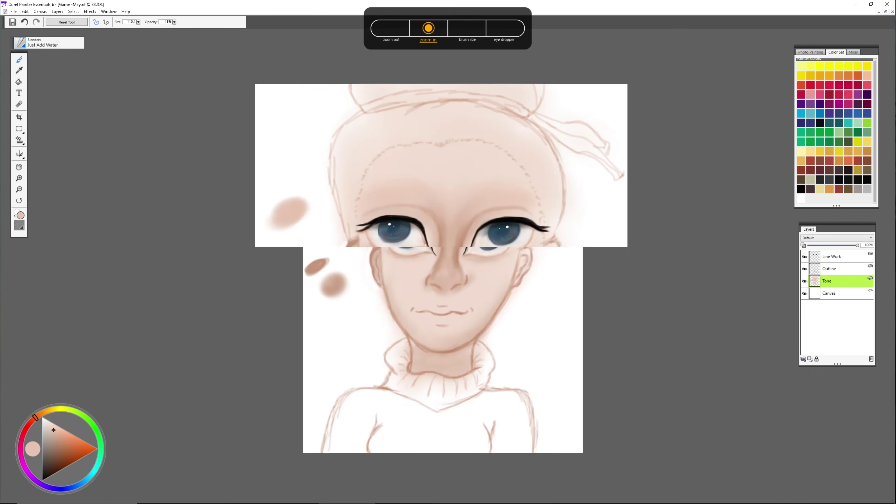
Step: Sample a skin shadow tone and strengthen the contours of the nose and nostrils with the Soft Airbrush
click(50, 43)
click(101, 134)
alt+click(417, 276)
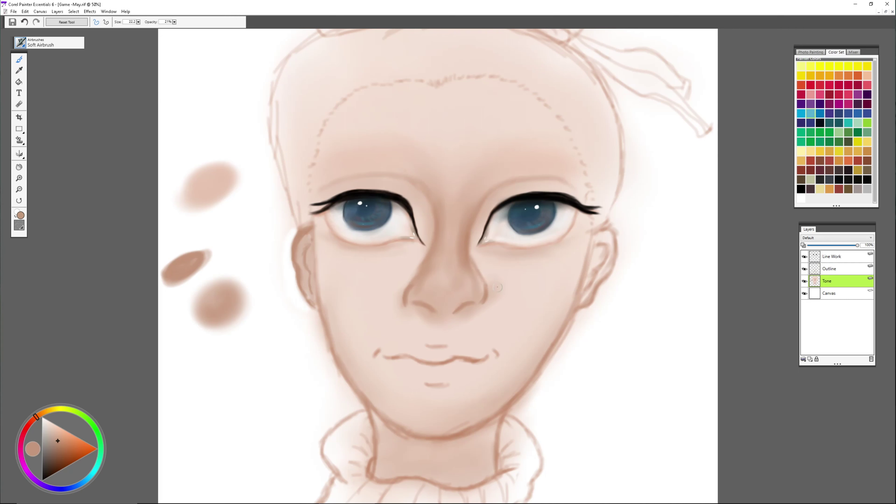
Step: Shade the skin beneath both eyes and beside the nose using the brown skin shadow tone and the Soft Airbrush
click(20, 43)
drag(377, 271, 404, 257)
mouse_move(518, 272)
mouse_down()
mouse_move(494, 278)
mouse_move(511, 274)
mouse_up()
click(20, 43)
click(20, 43)
key(bracketleft)
key(bracketleft)
key(bracketleft)
key(bracketleft)
key(bracketleft)
key(bracketright)
key(bracketright)
key(bracketright)
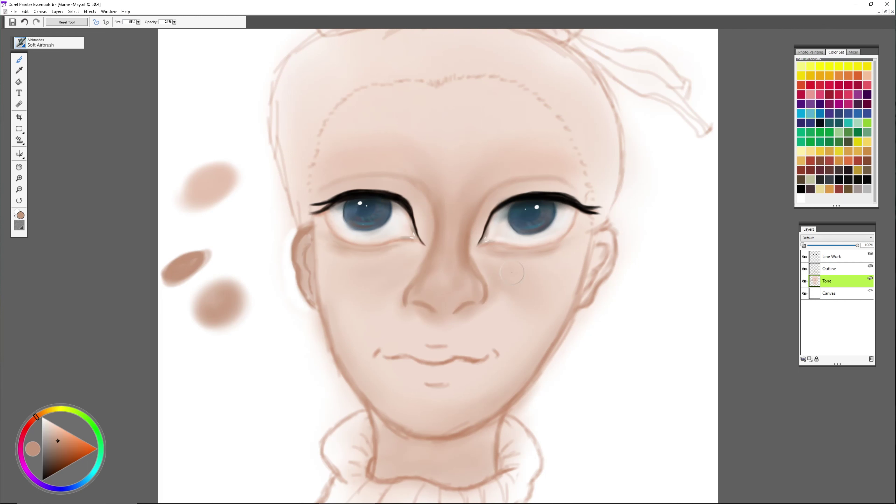
Step: Airbrush saturated orange blush patches on both cheeks with an enlarged Soft Airbrush
click(81, 449)
key(bracketright)
key(bracketright)
key(bracketright)
drag(353, 293, 386, 279)
mouse_move(512, 286)
mouse_down()
mouse_move(551, 279)
mouse_move(512, 289)
mouse_up()
drag(384, 282, 354, 289)
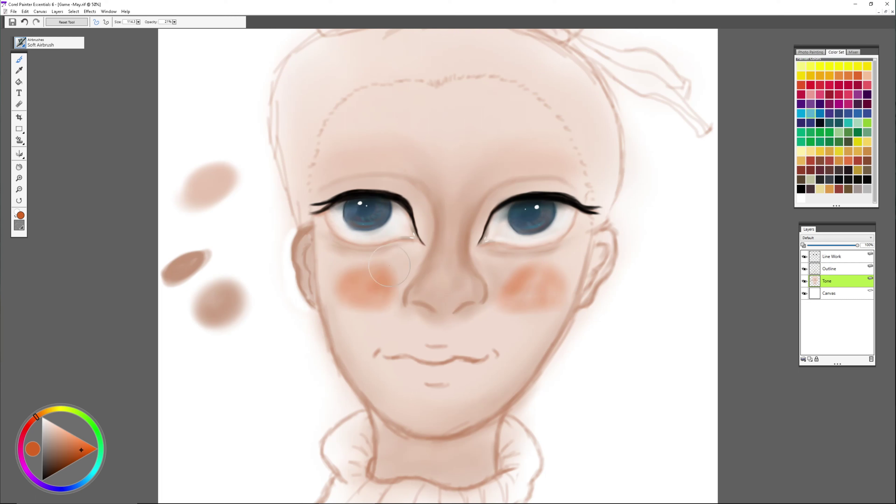
Step: Add dark brown contour shading below both cheekbones and across the lower chin
click(62, 462)
mouse_move(494, 321)
mouse_down()
mouse_move(561, 313)
mouse_move(501, 329)
mouse_up()
mouse_move(328, 304)
mouse_down()
mouse_move(356, 318)
mouse_move(353, 339)
mouse_up()
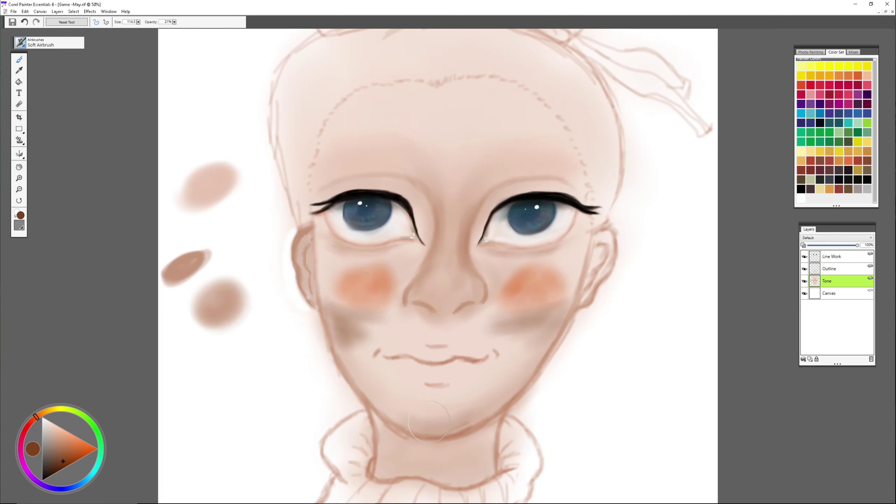
drag(483, 409, 398, 413)
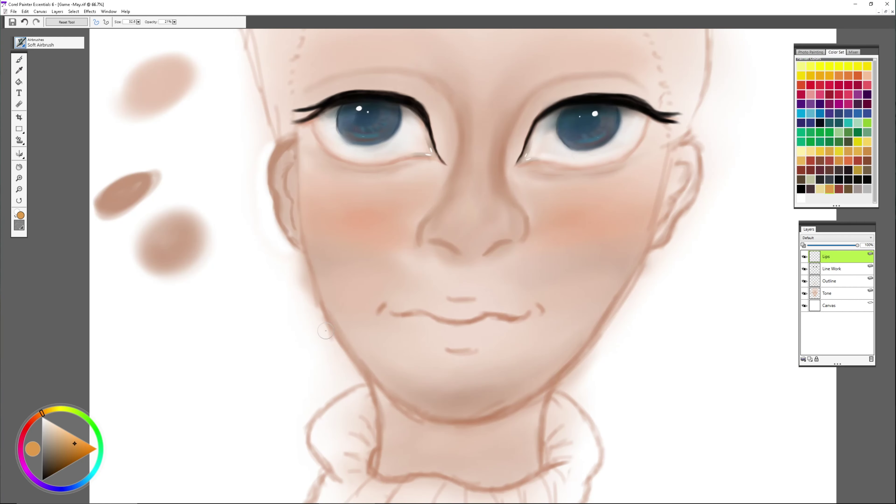
Step: Fill both lips with golden orange on the Lips layer and draw the line between them in brown with a smaller brush
mouse_move(475, 303)
mouse_down()
mouse_move(441, 300)
mouse_move(410, 307)
mouse_up()
mouse_move(519, 314)
mouse_down()
mouse_move(484, 304)
mouse_move(464, 343)
mouse_move(411, 326)
mouse_move(474, 343)
mouse_move(468, 337)
mouse_move(491, 317)
mouse_move(452, 340)
mouse_move(431, 332)
mouse_up()
click(68, 457)
key(bracketleft)
key(bracketleft)
key(bracketleft)
key(bracketleft)
drag(487, 320, 392, 313)
drag(528, 314, 463, 320)
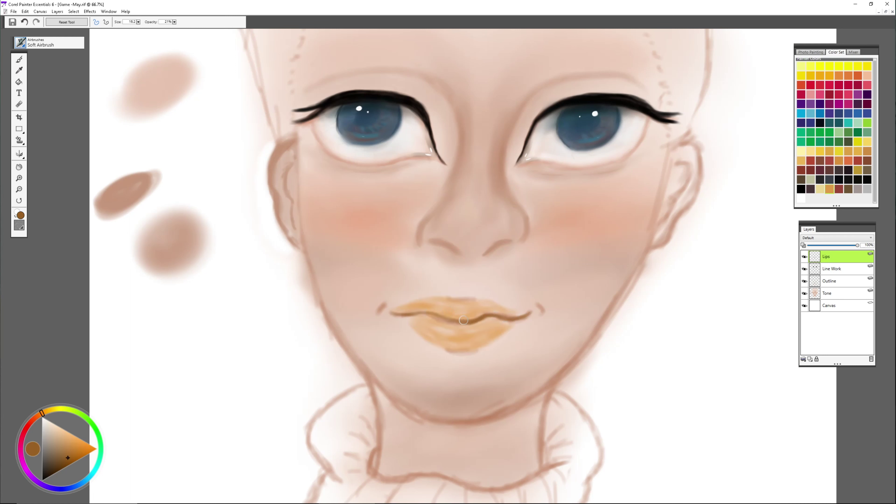
Step: Shade the lower lip's edge and the mouth corners, and blend the lips smooth with a small Just Add Water blender
drag(468, 350, 488, 337)
mouse_move(436, 315)
mouse_down()
mouse_move(486, 320)
mouse_move(456, 323)
mouse_move(487, 339)
mouse_move(437, 330)
mouse_up()
alt+click(456, 323)
alt+click(455, 322)
click(20, 43)
click(141, 71)
key(bracketleft)
key(bracketleft)
key(bracketleft)
key(bracketleft)
key(bracketleft)
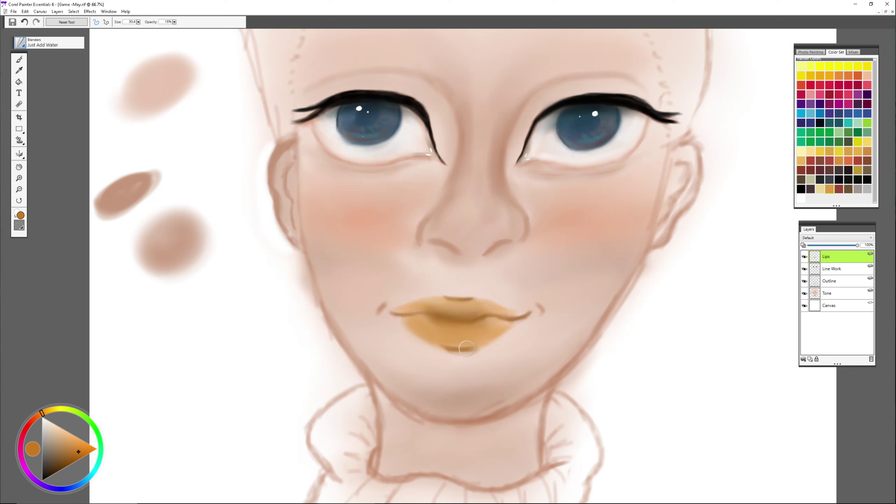
Step: Dab pale peach highlight dots along the lower lip on the Lips layer with a small Soft Airbrush
key(n)
key(alt+bracketleft)
key(alt+bracketleft)
key(b)
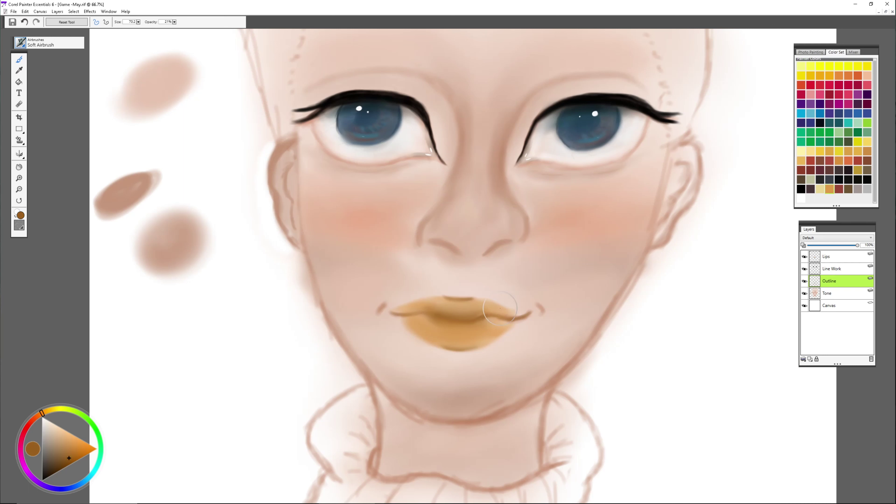
key(bracketleft)
key(bracketleft)
key(bracketleft)
key(bracketleft)
key(bracketleft)
alt+click(465, 334)
alt+click(353, 344)
key(alt+bracketright)
key(alt+bracketright)
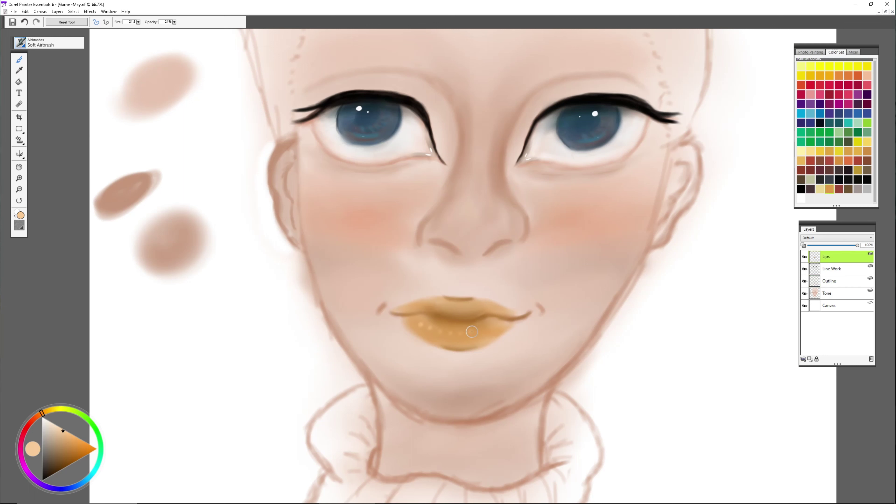
Step: Sample a brown lip shadow and deepen the middle and lower edge of the lips with a larger airbrush
alt+click(468, 331)
key(bracketright)
key(bracketright)
key(bracketright)
drag(453, 341, 494, 338)
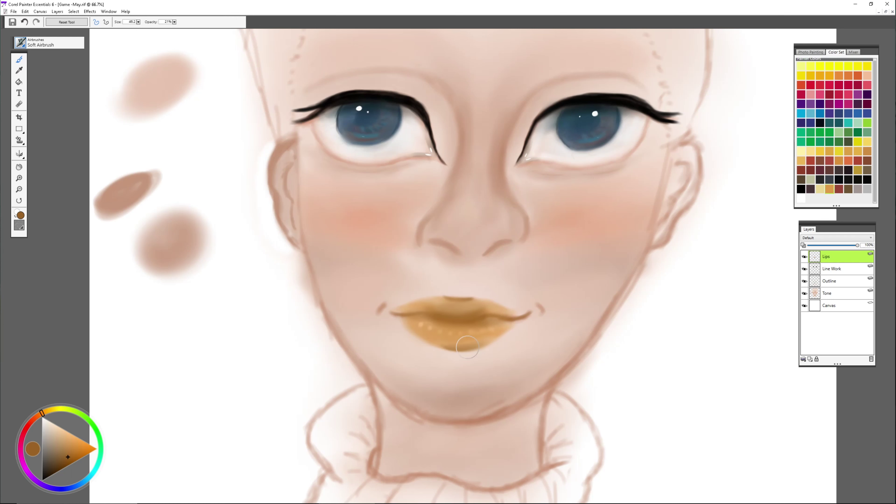
scroll(564, 389, down, 3)
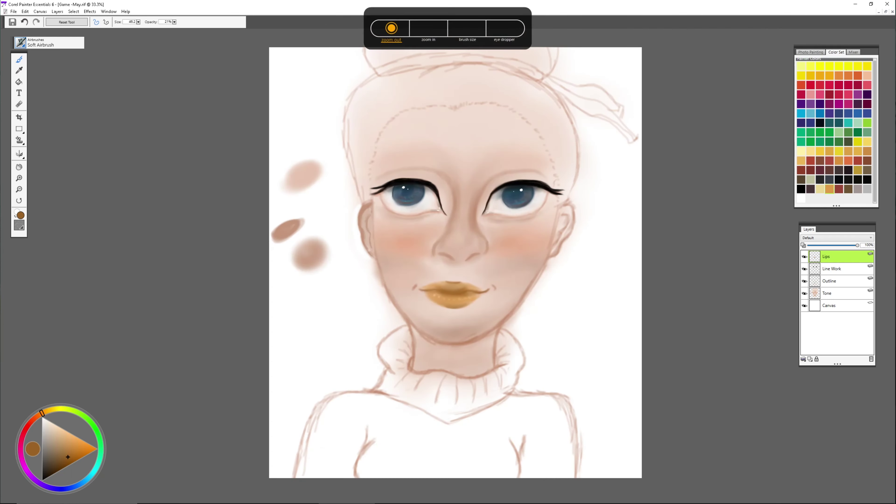
Step: Paint a curved brown philtrum shadow above the upper lip on the Tone layer and switch to Just Add Water for blending
scroll(565, 389, up, 4)
key(alt+bracketleft)
key(alt+bracketleft)
key(alt+bracketleft)
alt+click(106, 97)
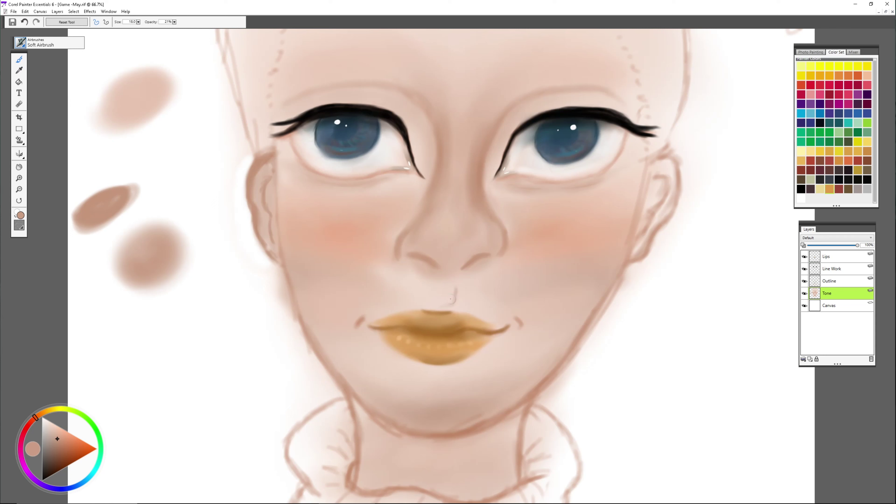
alt+click(454, 286)
key(slash)
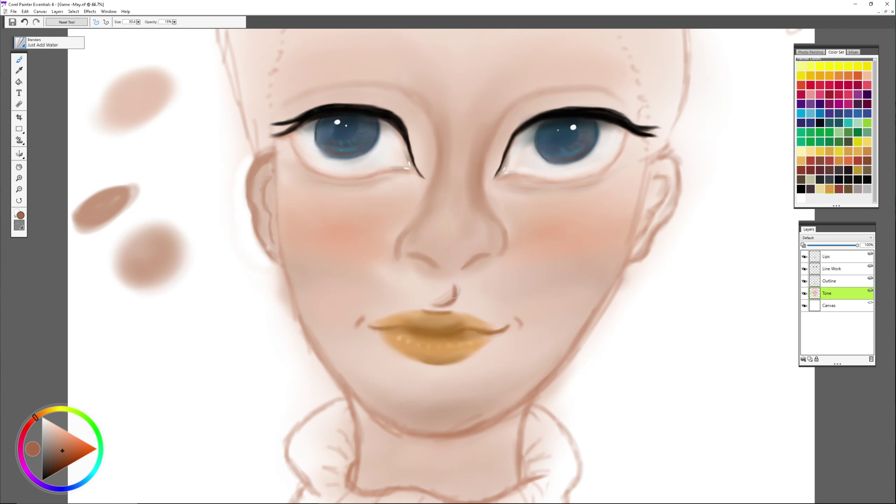
Step: Add soft white highlights to the nose tip and nostril wing with the Soft Airbrush
key(slash)
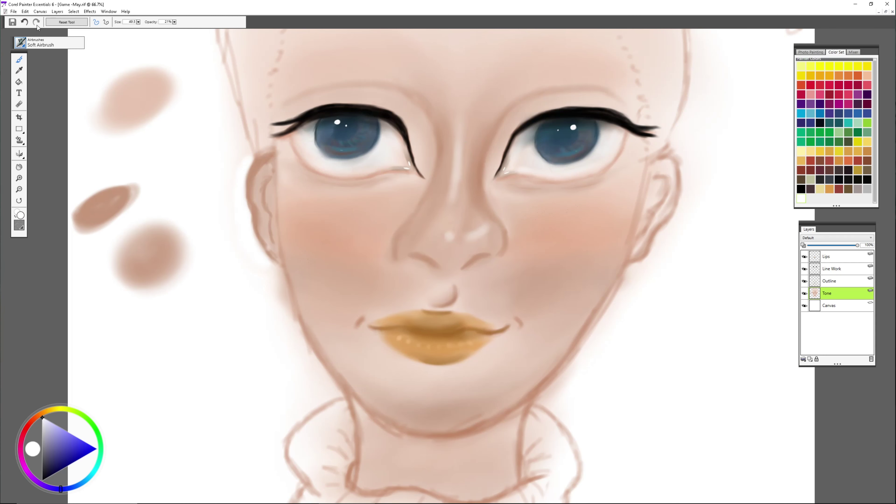
key(slash)
key(slash)
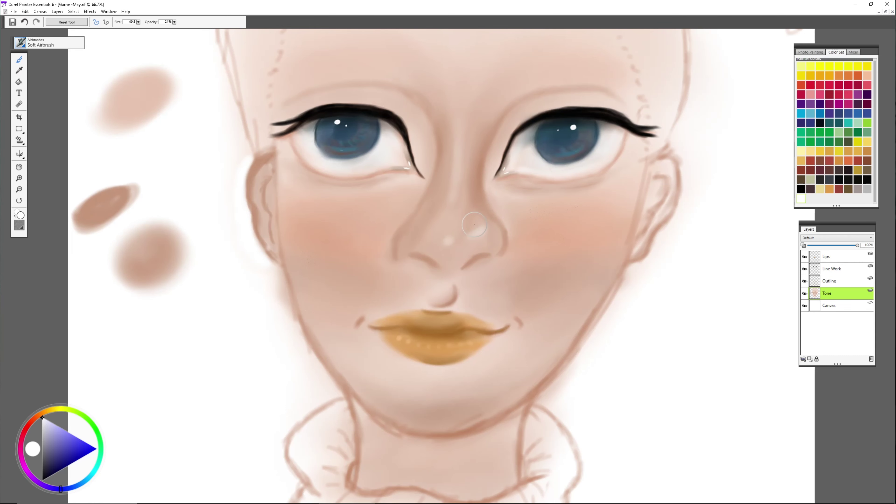
Step: Paint the turtleneck sweater pale yellow on the Clothes layer and mark its outline, folds and collar ribs in darker yellow
key(ctrl+minus)
mouse_move(388, 353)
mouse_down()
mouse_move(389, 401)
mouse_move(498, 395)
mouse_move(412, 455)
mouse_up()
key(bracketleft)
key(bracketleft)
key(bracketleft)
drag(390, 334, 282, 484)
drag(449, 383, 496, 371)
mouse_move(492, 336)
mouse_down()
mouse_move(502, 382)
mouse_move(494, 410)
mouse_up()
key(ctrl+minus)
key(bracketright)
key(bracketright)
key(bracketright)
mouse_move(448, 392)
mouse_down()
mouse_move(515, 371)
mouse_move(529, 388)
mouse_move(419, 429)
mouse_move(353, 384)
mouse_move(398, 420)
mouse_move(484, 339)
mouse_move(408, 325)
mouse_up()
key(bracketleft)
key(bracketleft)
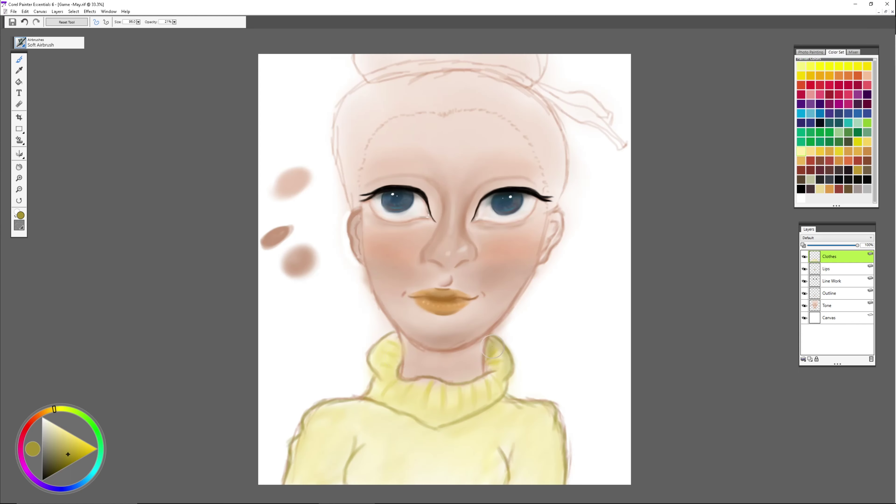
Step: Shade the inside of the sweater collar and its body with olive, using a progressively larger Soft Airbrush
drag(494, 357, 375, 356)
key(bracketright)
key(bracketright)
key(bracketright)
key(bracketright)
key(bracketright)
mouse_move(370, 416)
mouse_down()
mouse_move(512, 448)
mouse_move(300, 424)
mouse_move(386, 399)
mouse_move(511, 436)
mouse_move(466, 470)
mouse_up()
Step: Refine the sweater's outline and fold lines in dark olive with a much smaller Soft Airbrush
key(bracketleft)
key(bracketleft)
key(bracketleft)
key(bracketleft)
key(bracketleft)
key(bracketleft)
key(bracketleft)
key(bracketleft)
click(50, 42)
click(50, 110)
click(151, 137)
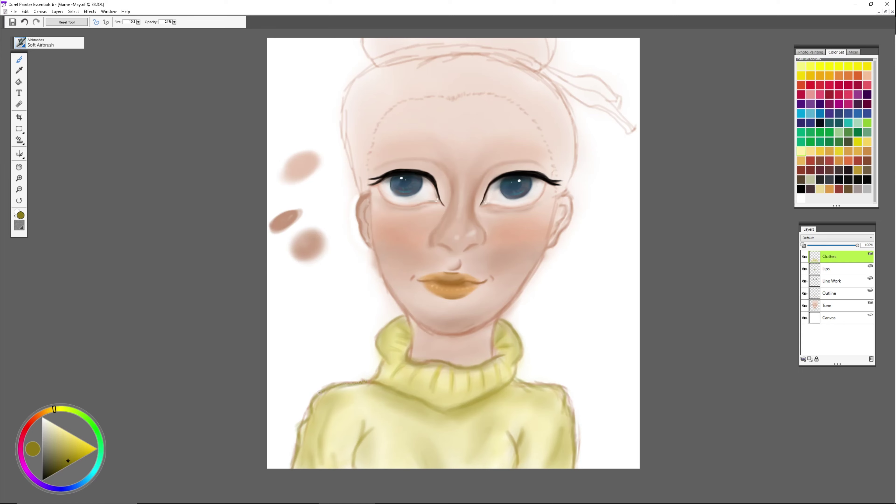
Step: Select the Clothes layer's content, add olive Fine Spray texture inside it, deselect, and make the Outline layer active
click(50, 42)
click(150, 124)
right_click(829, 256)
click(784, 279)
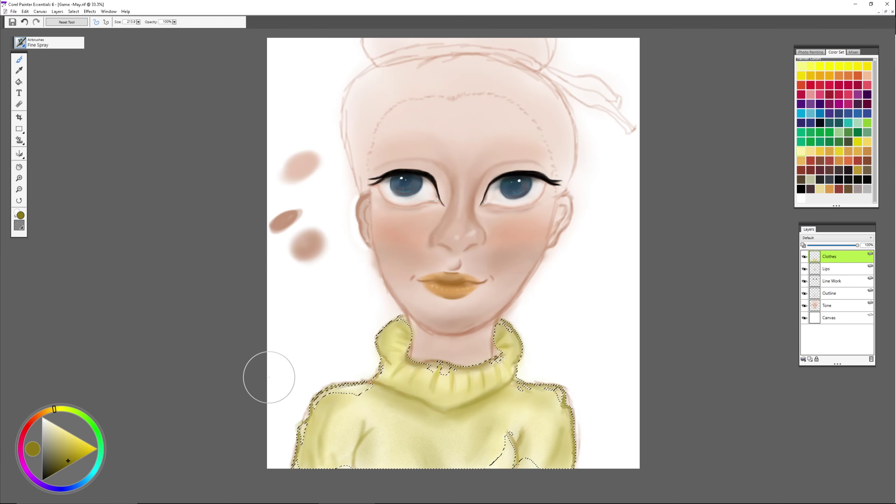
key(ctrl+d)
click(834, 293)
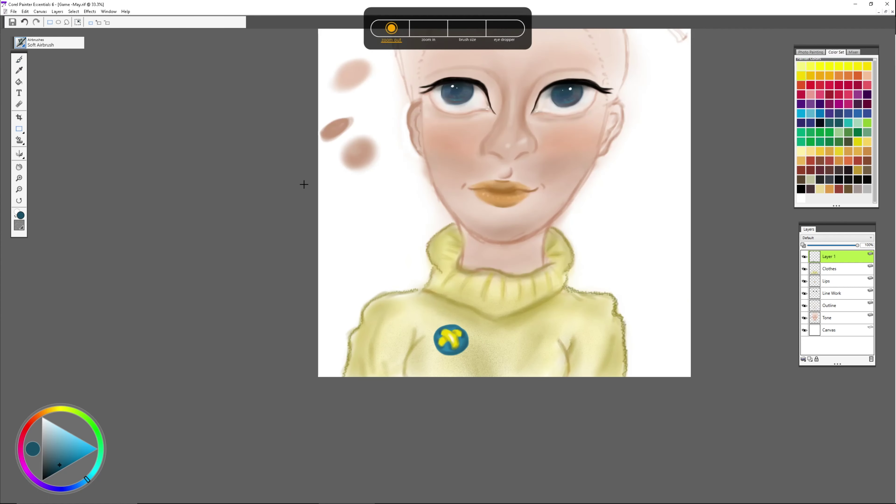
Step: Outline the hair in dark blue on the Hair layer and fill it with blue strand strokes
drag(564, 139, 597, 201)
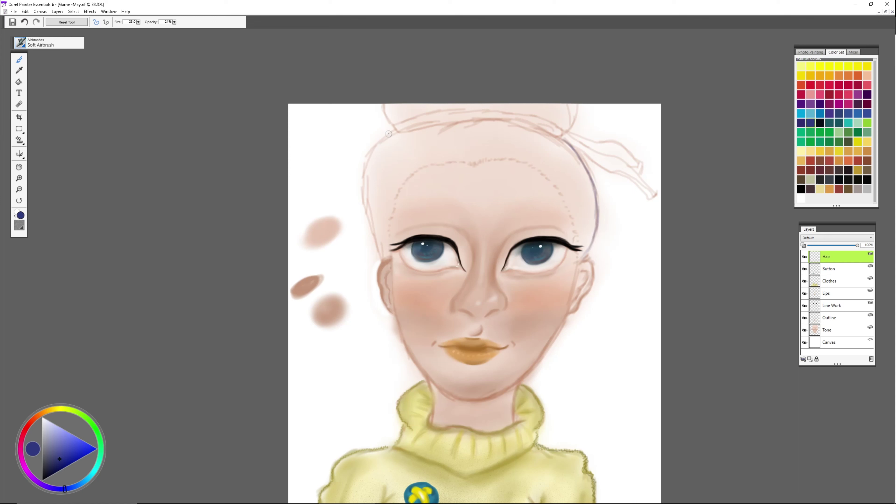
click(20, 44)
mouse_move(584, 244)
mouse_down()
mouse_move(568, 185)
mouse_move(460, 143)
mouse_up()
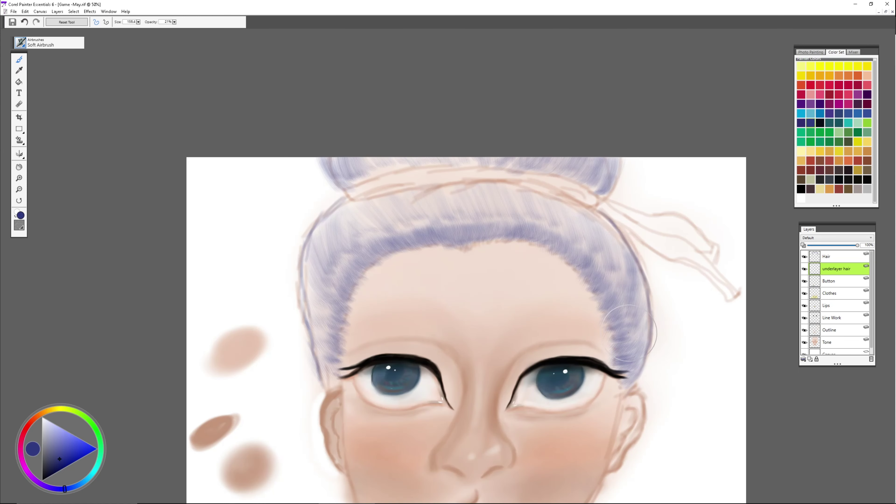
Step: Fill in solid blue beneath the hair strands on the underlayer hair layer with a large Soft Airbrush
mouse_move(631, 333)
mouse_down()
mouse_move(458, 244)
mouse_move(346, 290)
mouse_move(314, 283)
mouse_move(411, 192)
mouse_move(600, 236)
mouse_move(565, 226)
mouse_move(426, 236)
mouse_move(598, 256)
mouse_move(632, 329)
mouse_up()
key(ctrl+d)
mouse_move(635, 293)
mouse_down()
mouse_move(561, 200)
mouse_move(320, 341)
mouse_move(328, 372)
mouse_up()
Step: Draw both eyebrows in dark blue on the eyebrows layer with a small brush and tidy their edges with the Eraser
click(138, 22)
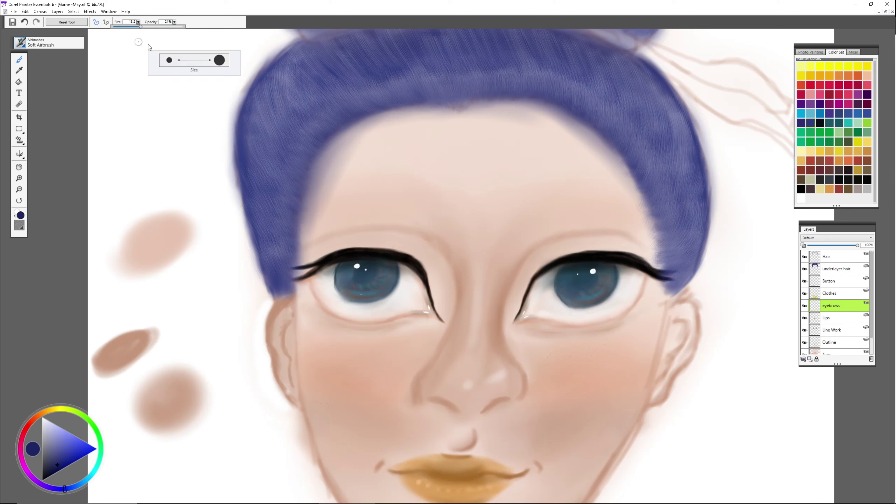
drag(566, 223, 626, 225)
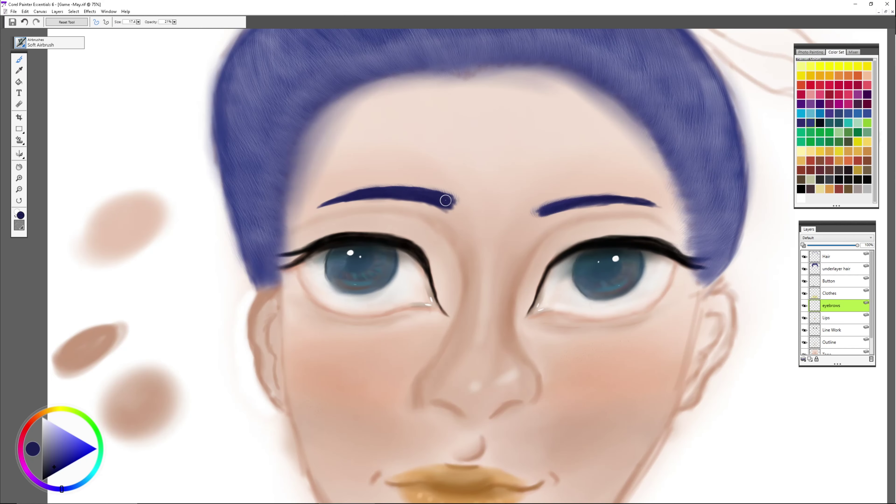
key(n)
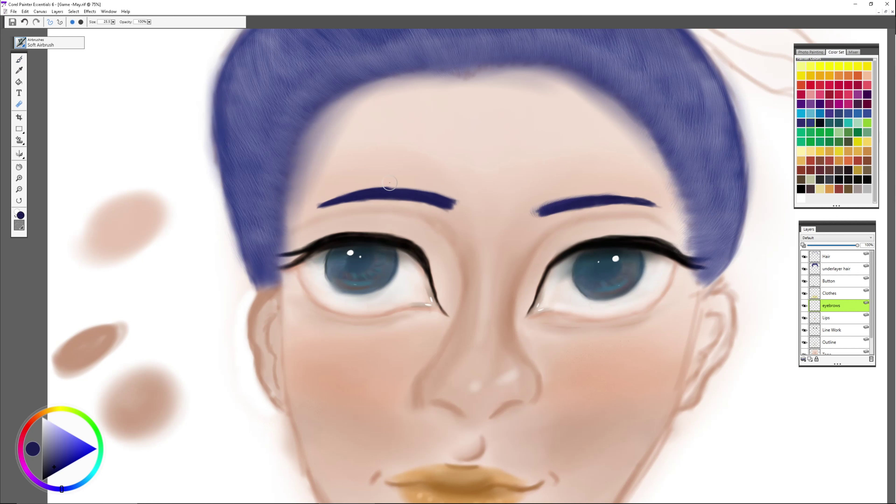
Step: Shade the edges and folds of the yellow hair ribbon in olive on the Ribbon layer with a small Soft Airbrush
click(50, 43)
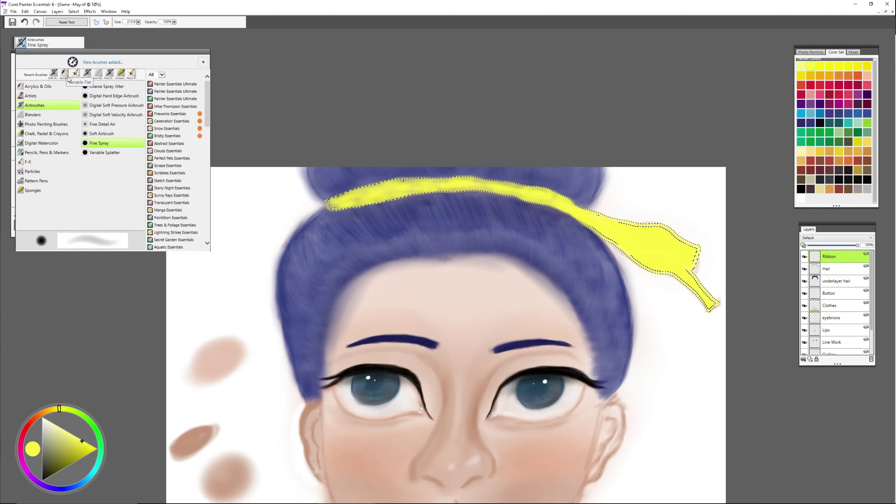
click(120, 142)
key(bracketleft)
key(bracketleft)
key(bracketleft)
key(bracketleft)
key(bracketleft)
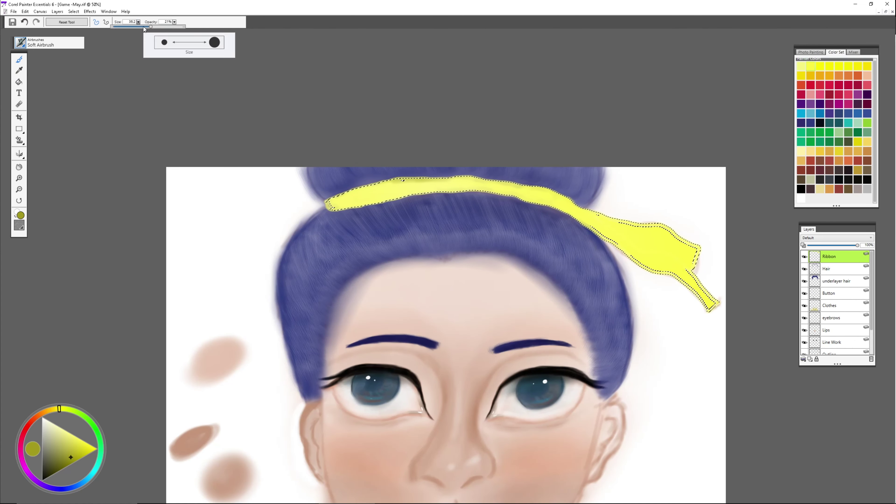
mouse_move(331, 207)
mouse_down()
mouse_move(530, 202)
mouse_move(660, 228)
mouse_move(715, 309)
mouse_move(663, 247)
mouse_move(586, 208)
mouse_up()
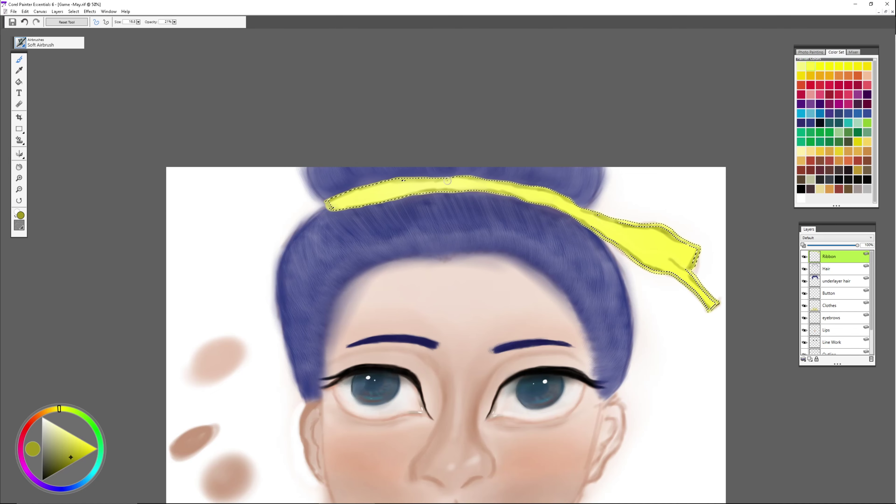
drag(667, 260, 588, 215)
Step: Pick a darker olive and airbrush broad shadows over the ribbon band and its tails with a much larger brush
click(65, 452)
key(bracketright)
key(bracketright)
key(bracketright)
key(bracketright)
key(bracketright)
key(bracketright)
key(bracketright)
key(bracketright)
key(bracketright)
mouse_move(463, 180)
mouse_down()
mouse_move(595, 222)
mouse_move(624, 248)
mouse_move(437, 192)
mouse_move(501, 176)
mouse_up()
drag(405, 190, 450, 170)
click(50, 42)
drag(565, 198, 650, 270)
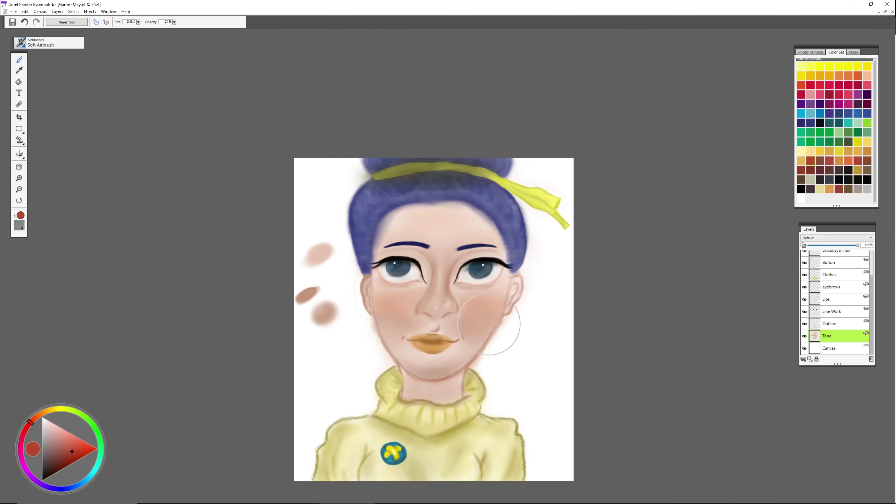
Step: Redden both cheeks with a large Soft Airbrush on the Tone layer and add warm orange color to the chin
drag(489, 324, 378, 323)
click(50, 42)
click(134, 106)
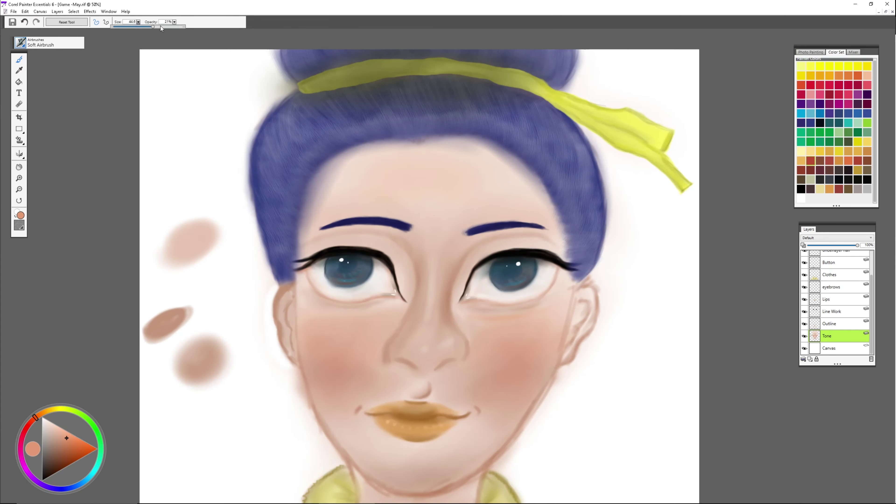
scroll(423, 431, down, 2)
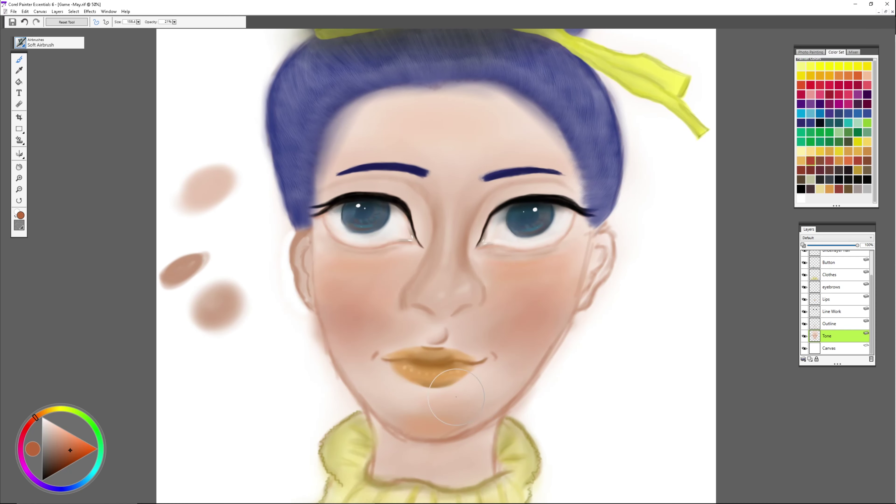
Step: Add two small white highlights to the chin with a reduced Soft Airbrush
click(50, 43)
click(134, 106)
click(49, 42)
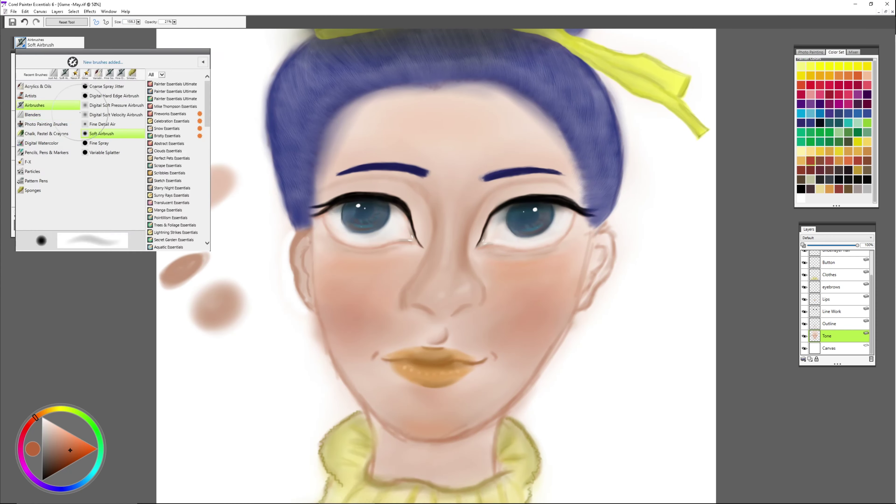
click(139, 187)
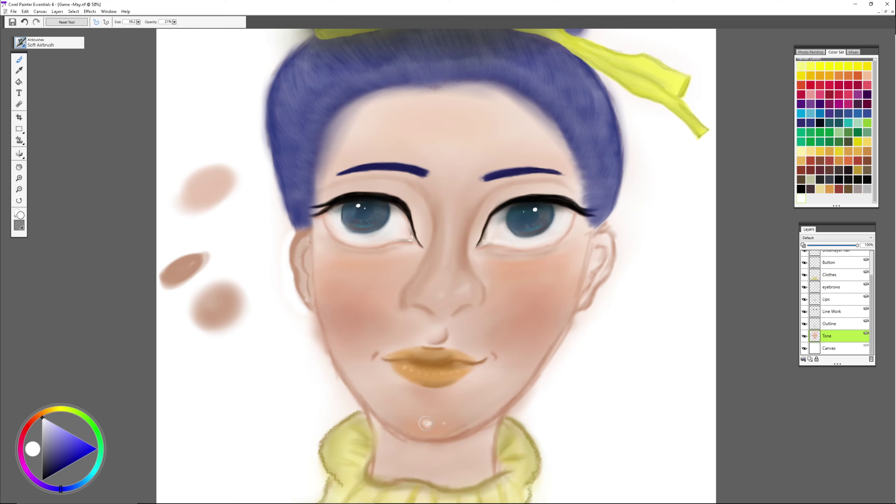
key(ctrl+minus)
Step: Tint the side of the nose warm orange and blend it into the skin with the Just Add Water blender
alt+click(294, 292)
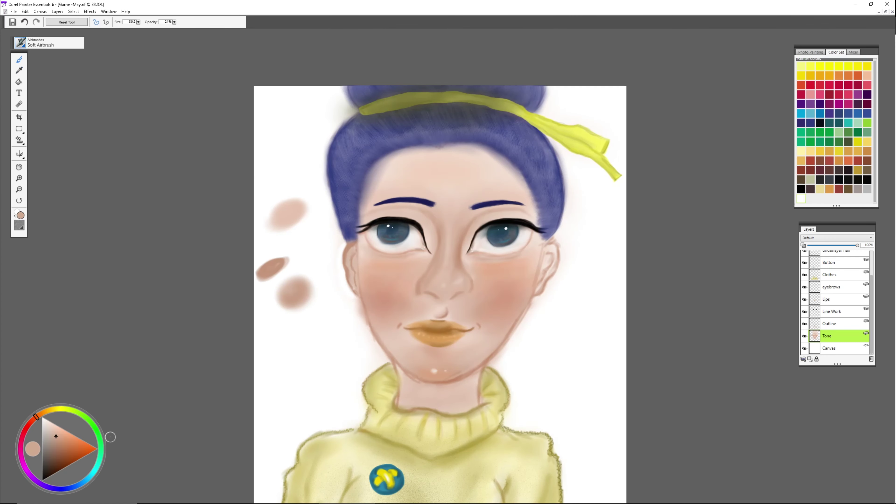
click(49, 42)
click(49, 43)
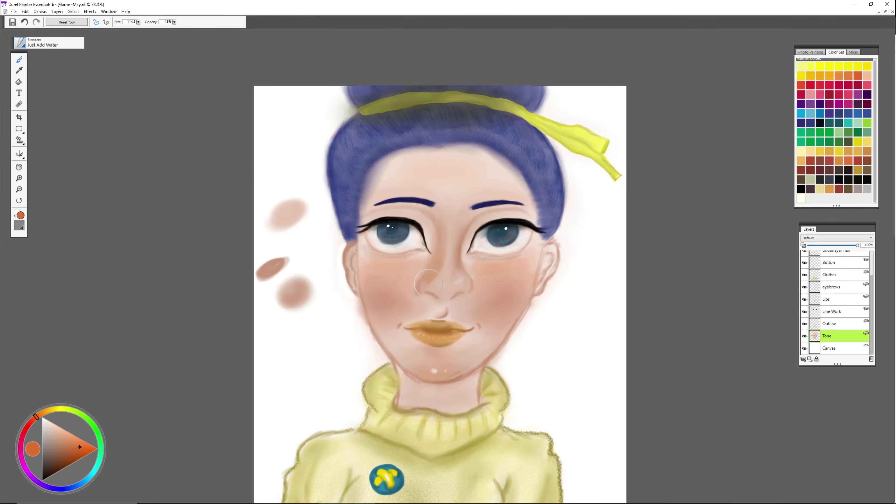
key(ctrl+plus)
click(19, 70)
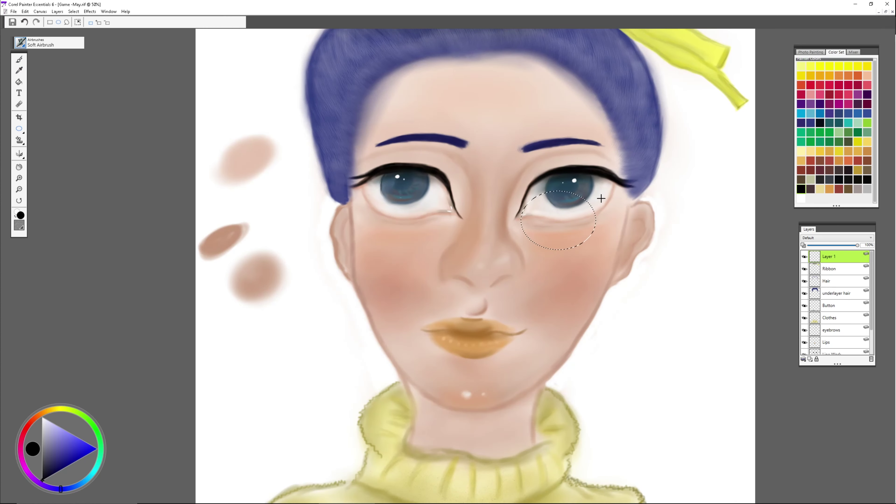
Step: Make a circular selection over the cheek below the eye beside the nose and airbrush a black glasses rim around it
drag(601, 198, 544, 218)
click(24, 46)
click(160, 194)
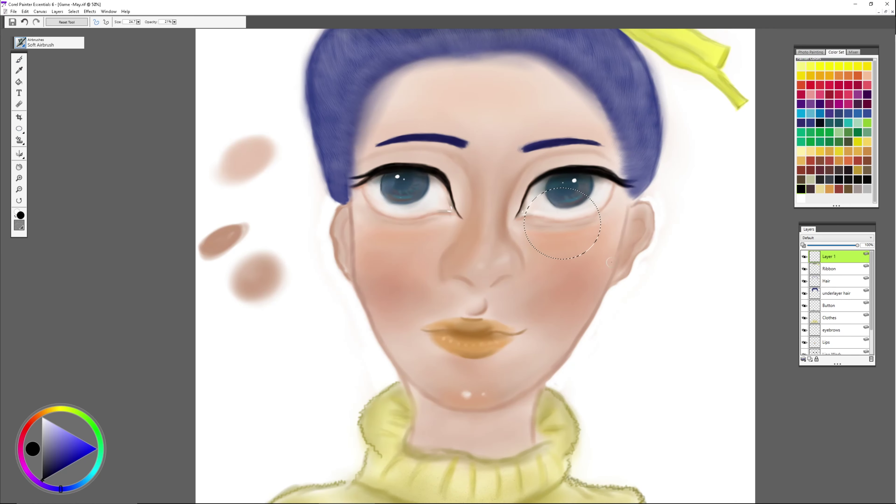
mouse_move(580, 250)
mouse_down()
mouse_move(583, 186)
mouse_move(552, 251)
mouse_move(560, 218)
mouse_move(570, 228)
mouse_move(559, 231)
mouse_move(570, 217)
mouse_move(559, 232)
mouse_move(571, 229)
mouse_move(555, 232)
mouse_move(577, 224)
mouse_move(553, 211)
mouse_move(579, 230)
mouse_up()
click(19, 104)
Step: Pick a pale grey and add a soft reflection inside the glasses lens with the Soft Airbrush
click(867, 189)
click(24, 46)
click(155, 138)
click(175, 22)
click(154, 26)
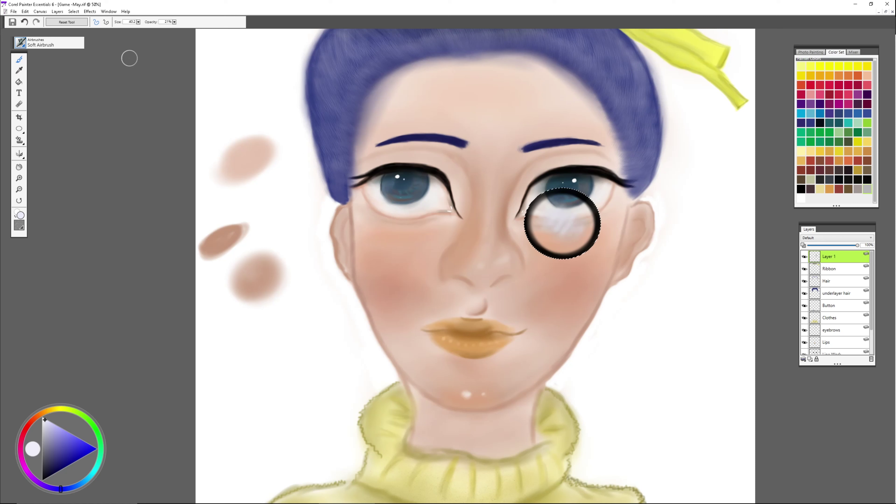
Step: Complete the glasses with a matching second lens and a black bridge and temple arms drawn with the Felt Marker
click(19, 128)
click(128, 135)
drag(555, 217, 394, 213)
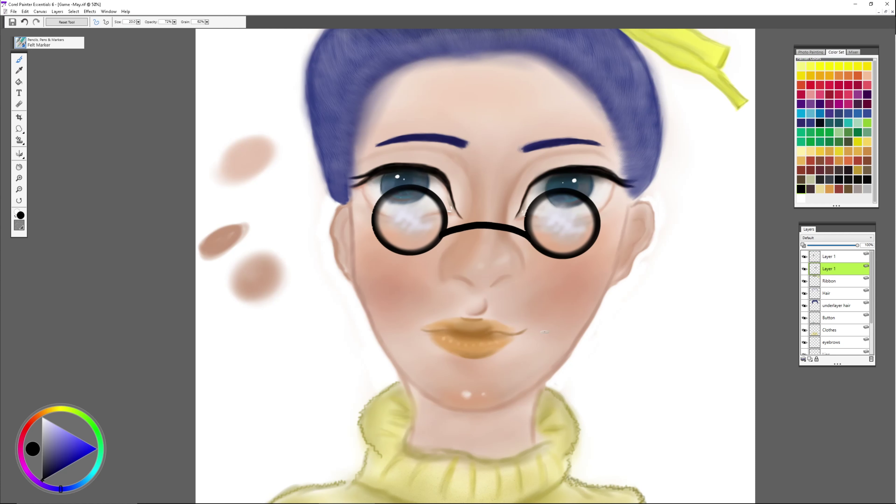
drag(364, 209, 335, 203)
key(e)
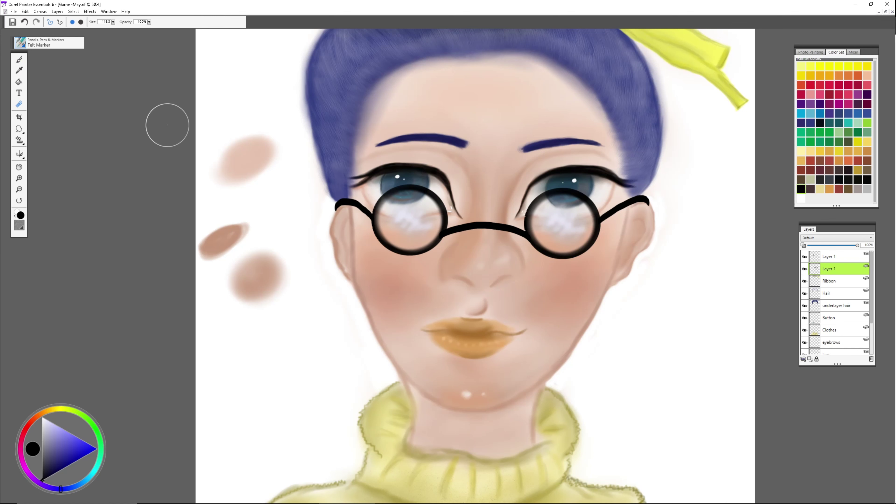
Step: Select the Tone layer, pick a reddish brown and shade the skin around the glasses with the Soft Airbrush
click(49, 42)
click(110, 114)
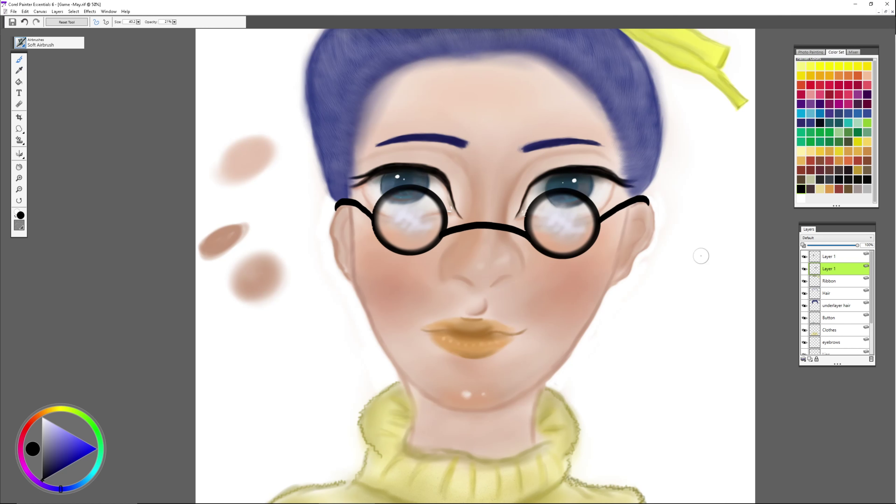
scroll(836, 303, down, 3)
click(828, 336)
click(36, 416)
click(60, 437)
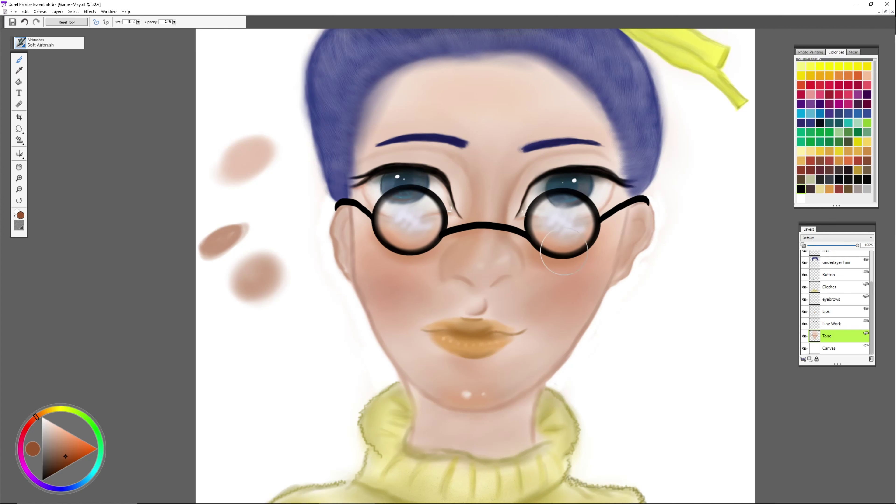
key(ctrl+minus)
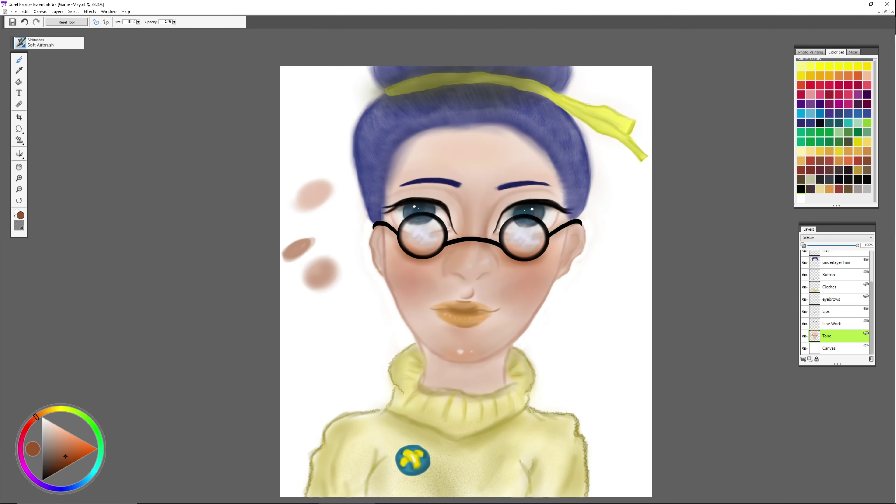
Step: Select the Canvas layer, pick a warm reddish color and paint the background beside the face and neck
click(49, 43)
click(113, 139)
key(ctrl+minus)
click(829, 348)
click(26, 426)
click(61, 433)
mouse_move(350, 212)
mouse_down()
mouse_move(352, 321)
mouse_move(584, 198)
mouse_move(580, 141)
mouse_move(575, 320)
mouse_move(353, 248)
mouse_move(368, 331)
mouse_up()
Step: Switch between orange, yellow and pink hues and fill the remaining background with broad diagonal strokes
click(39, 418)
click(55, 409)
click(22, 436)
click(50, 42)
click(113, 139)
mouse_move(604, 144)
mouse_down()
mouse_move(310, 206)
mouse_move(555, 402)
mouse_up()
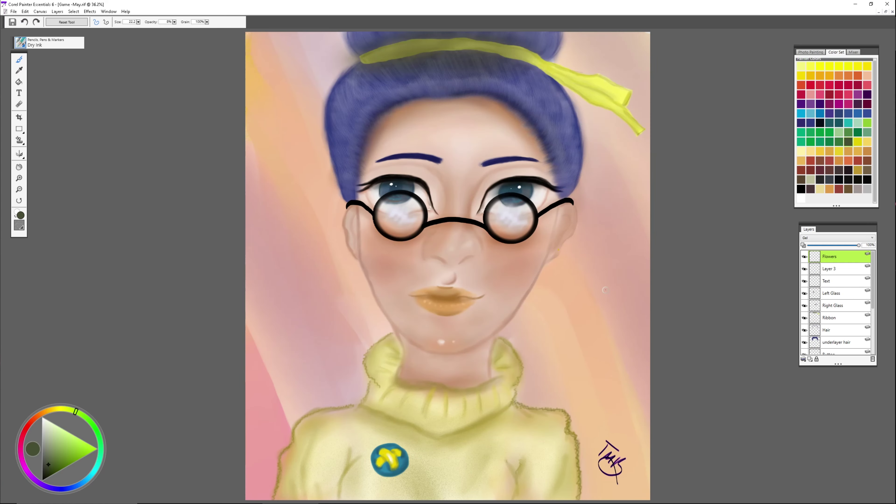
Step: Draw a dandelion's dark green stem and round center beside the face and start its white seed head with Flow Flare
click(49, 42)
click(50, 42)
click(50, 43)
click(49, 42)
click(155, 142)
click(174, 21)
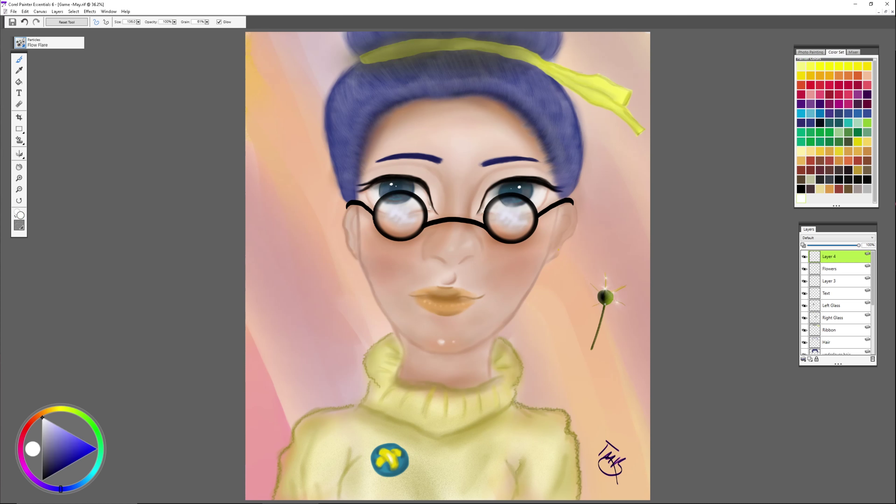
Step: Select the Flowers layer and cover the dandelion's center with pale Flow Fur strokes
click(829, 269)
click(50, 42)
click(135, 94)
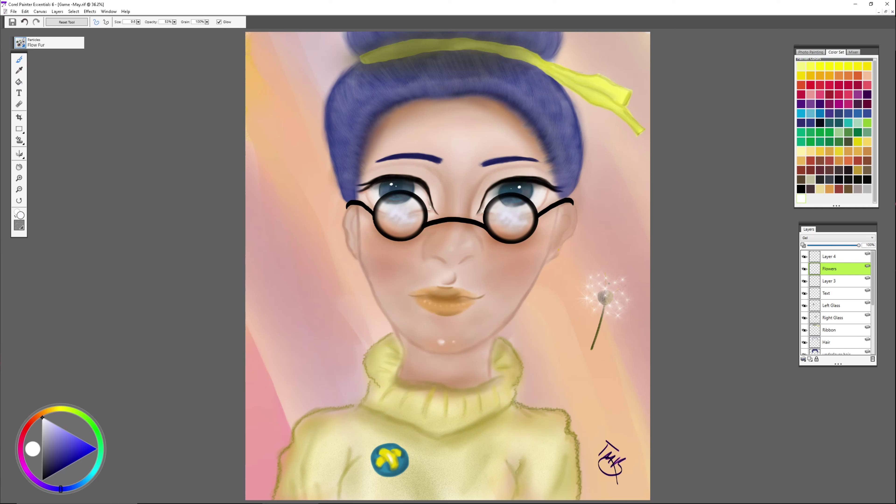
Step: Add small white floating seeds on Layer 4 with Flow Flare and mark them with dark green Dry Ink
click(829, 256)
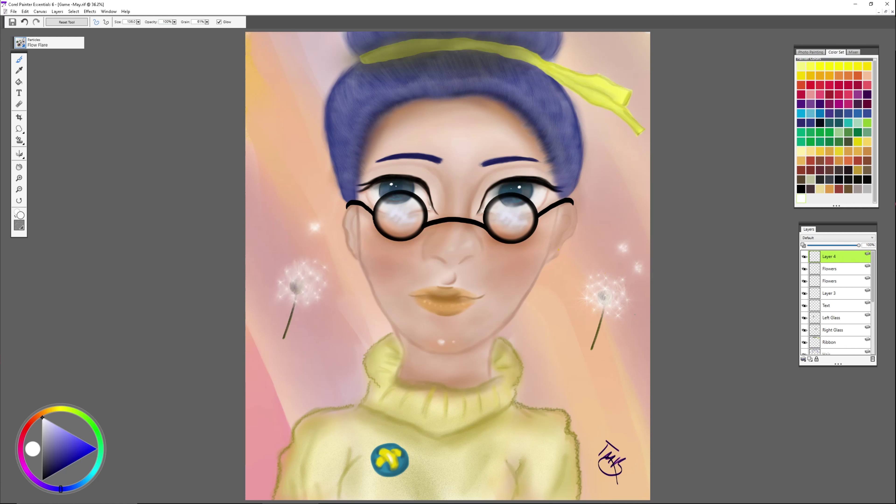
click(20, 42)
click(120, 104)
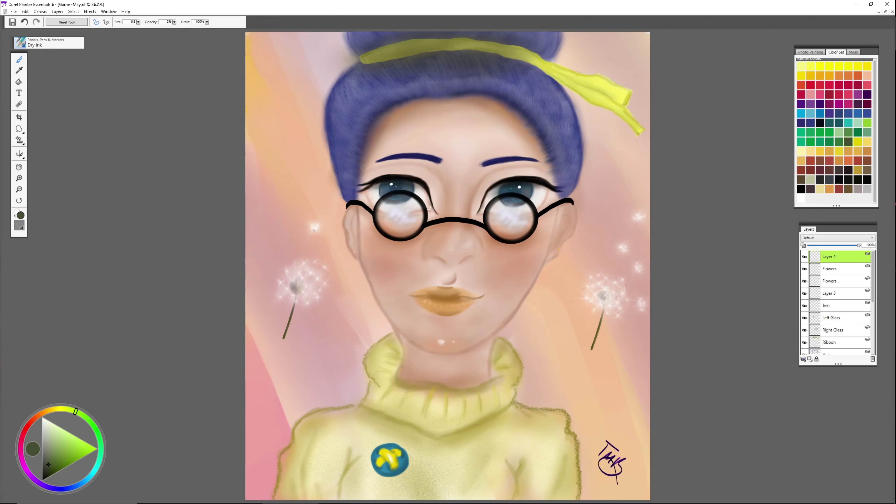
Step: Lighten the selected lens rim on the Right Glass layer with the Soft Airbrush and the white F-X Glow brush
click(20, 42)
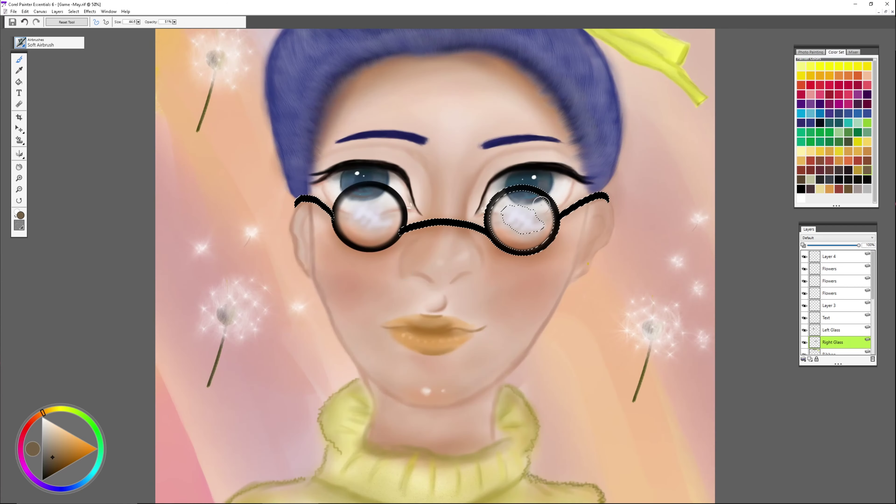
click(20, 43)
click(113, 145)
click(20, 42)
click(120, 146)
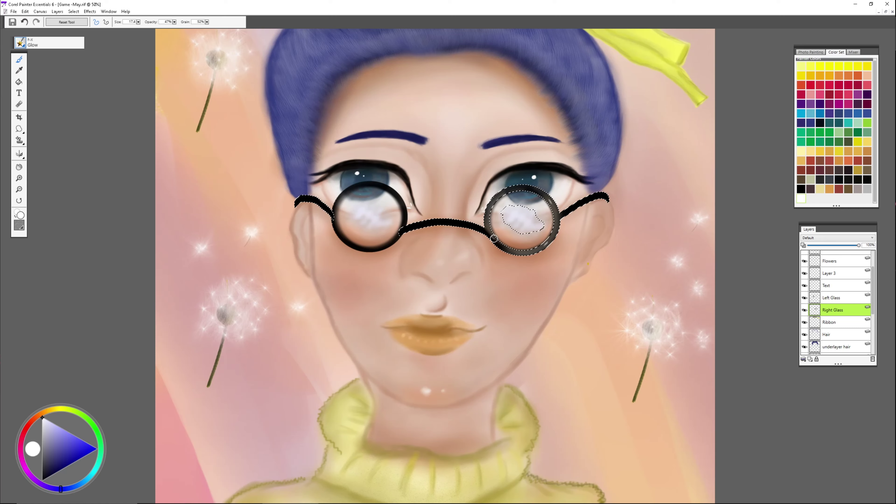